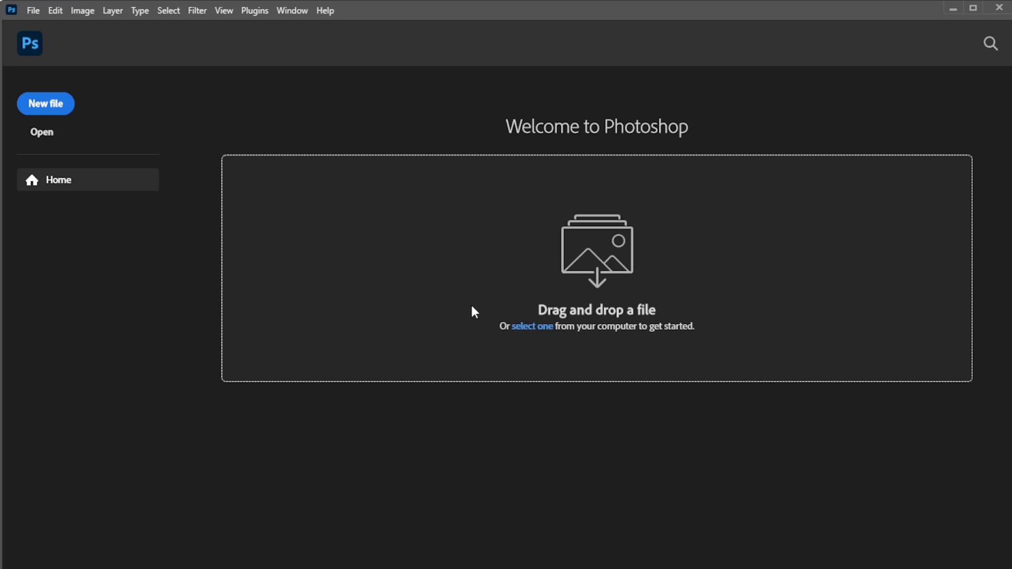
Step: Start a new document set to 1920 × 1080 px at 300 ppi
left_click(56, 104)
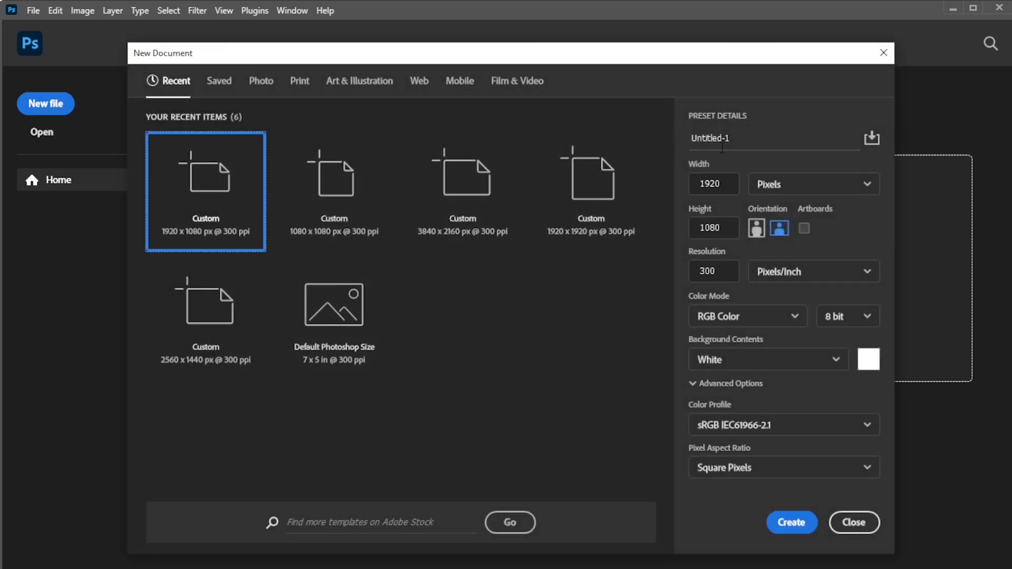
left_click(726, 185)
left_click(728, 231)
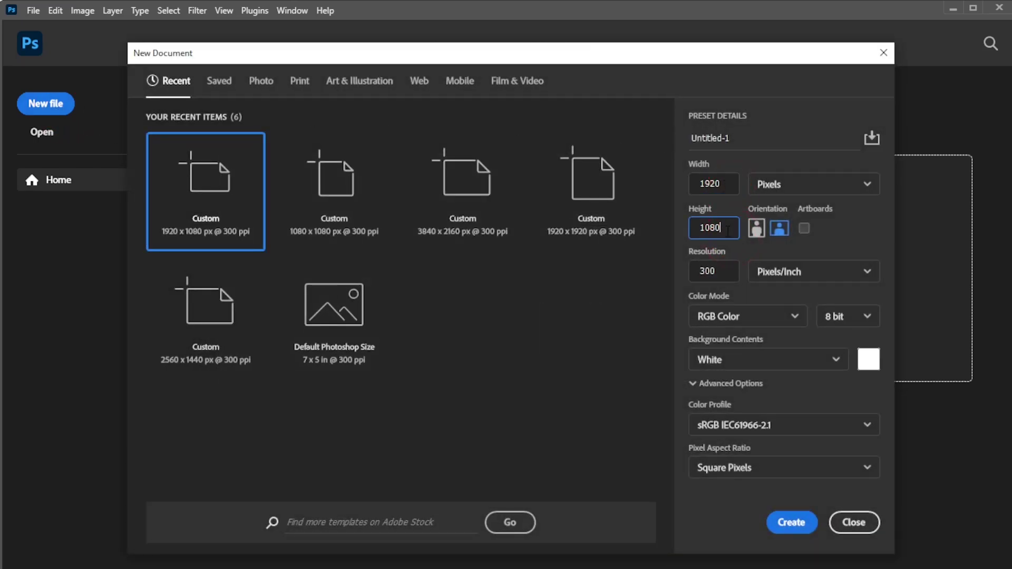
left_click(729, 272)
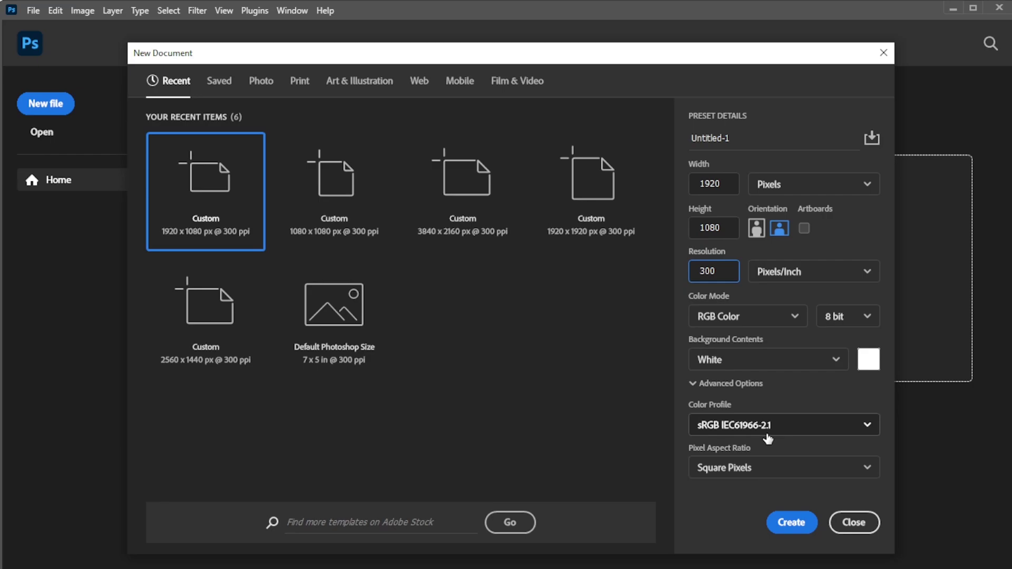
Step: Create the document and place an exact-size 1920 × 216 px rectangle on the canvas
left_click(785, 524)
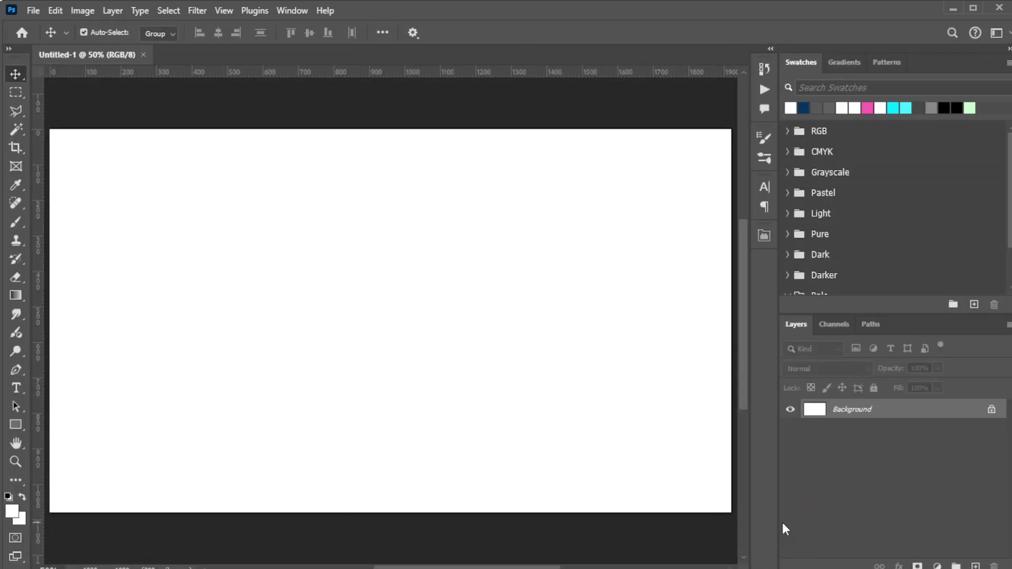
left_click_drag(888, 315, 880, 210)
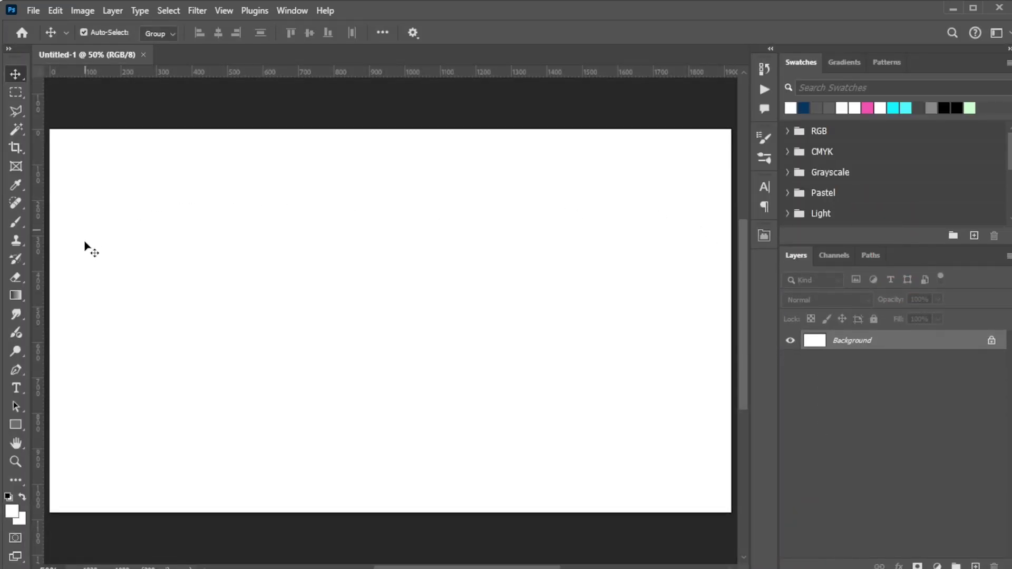
left_click(241, 365)
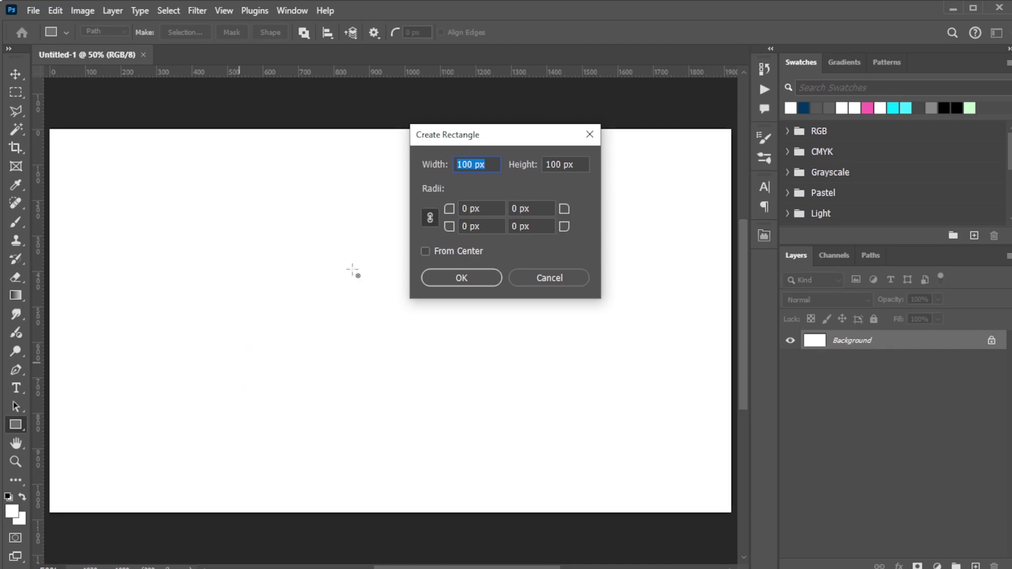
left_click(445, 167)
type("1920")
left_click(580, 166)
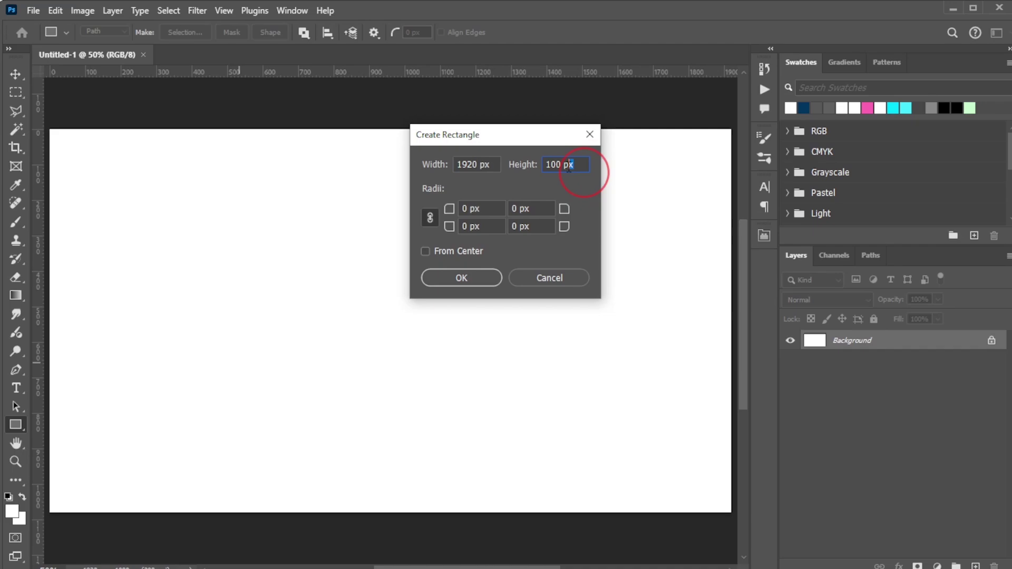
type("10")
left_click(435, 276)
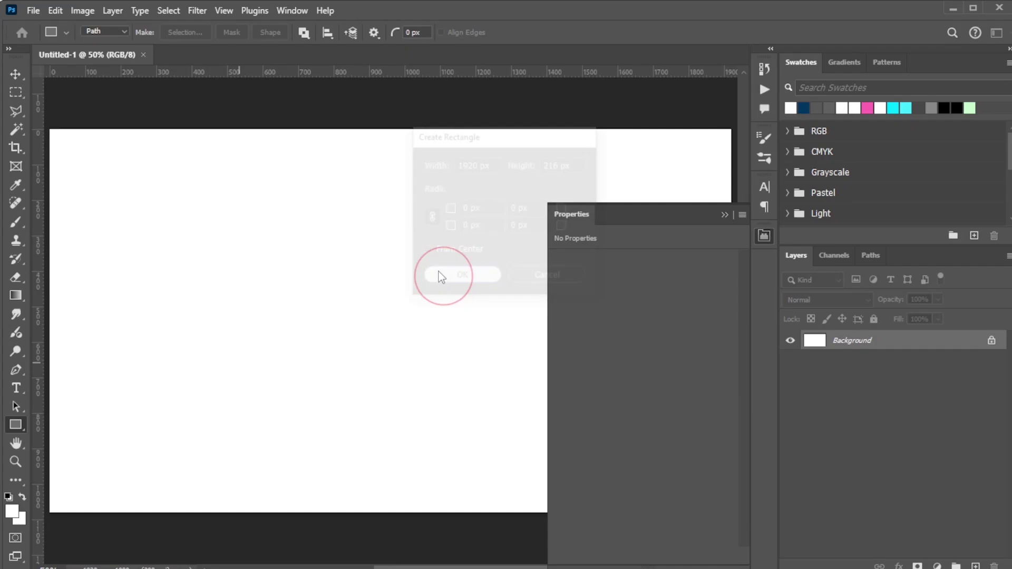
Step: Make the path a shape layer, Rectangle 1, and set its stroke to No Color
left_click(723, 216)
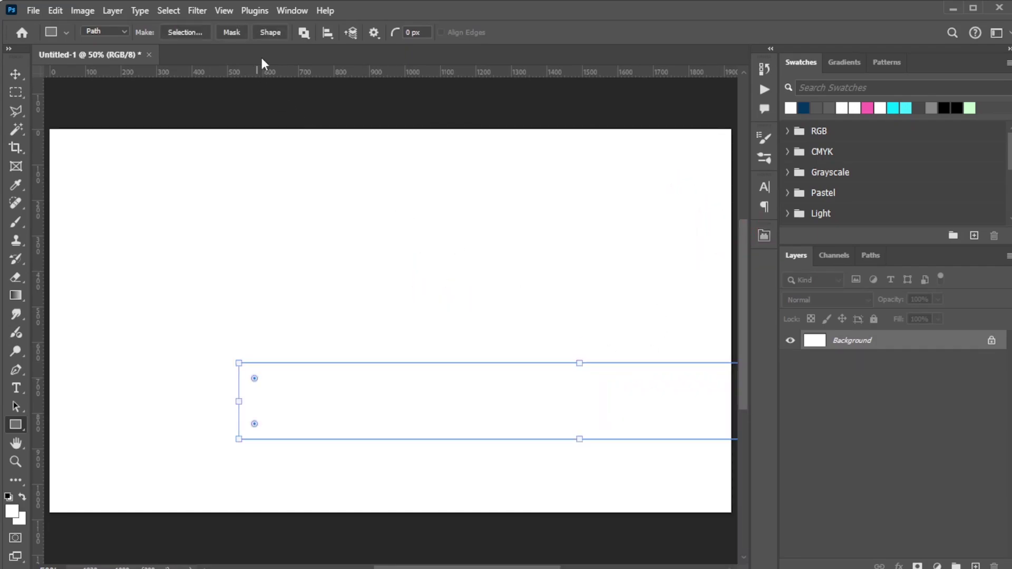
left_click(271, 33)
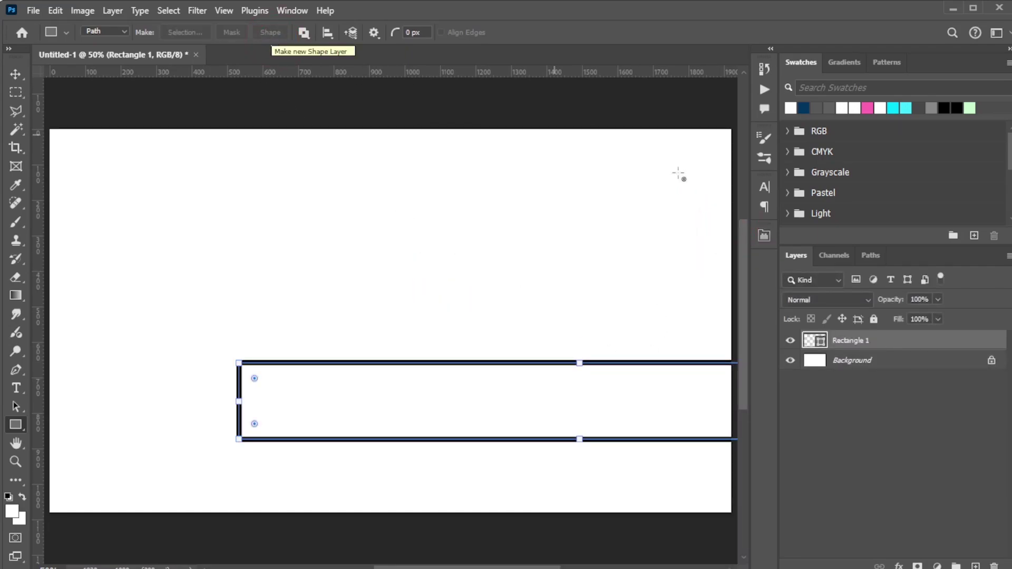
left_click(763, 235)
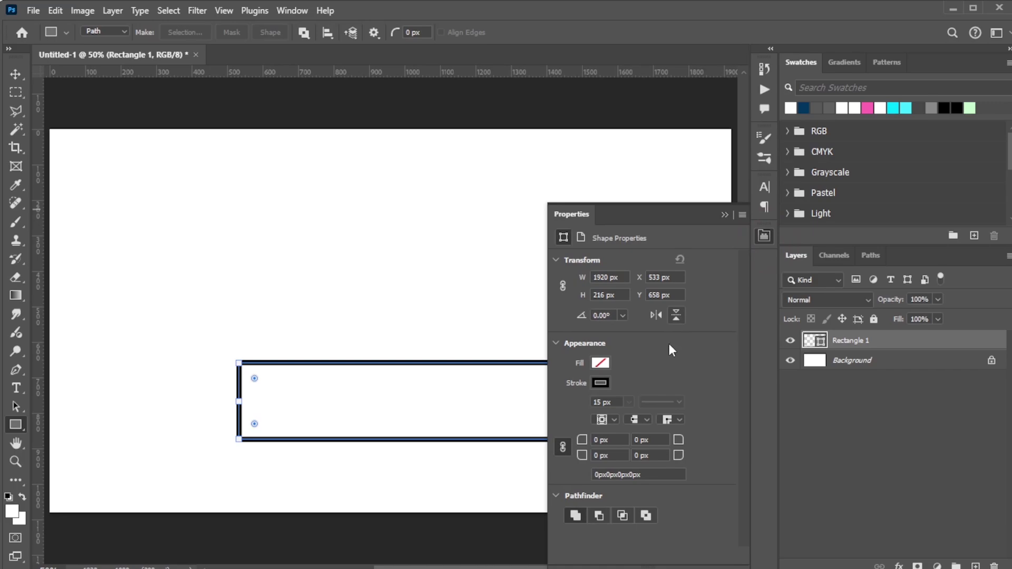
left_click(292, 11)
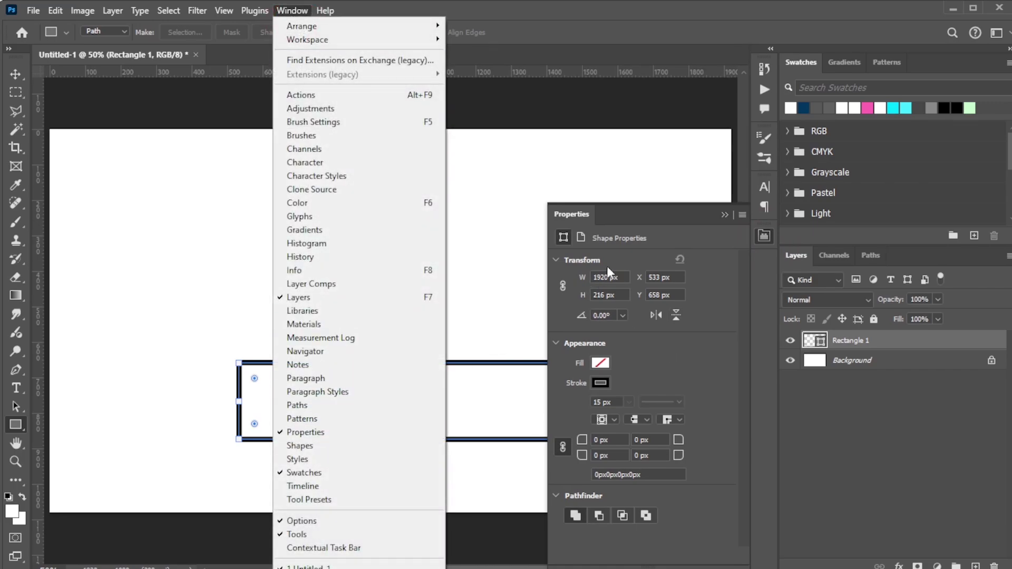
left_click(612, 316)
left_click(601, 382)
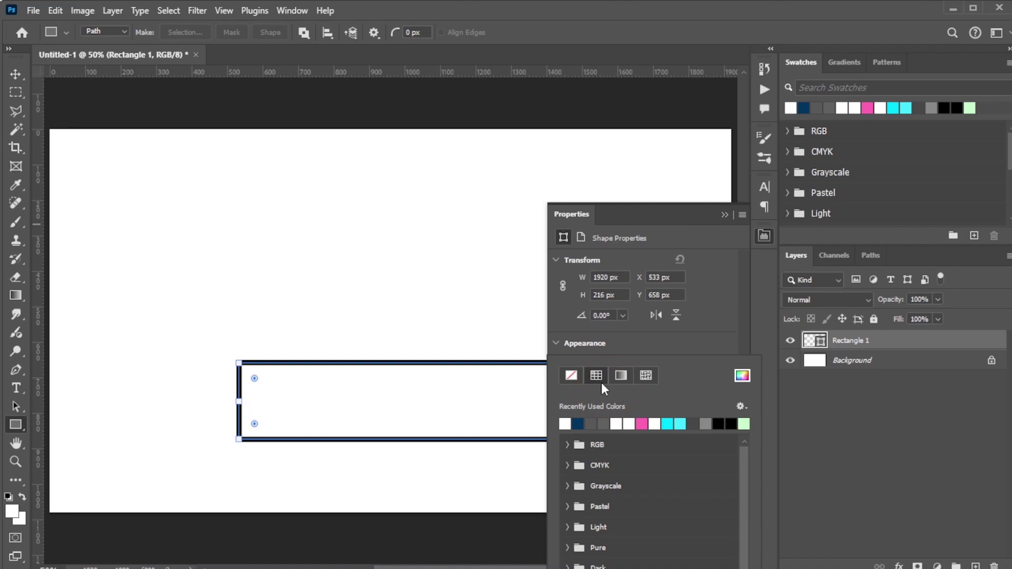
left_click(573, 380)
left_click(679, 343)
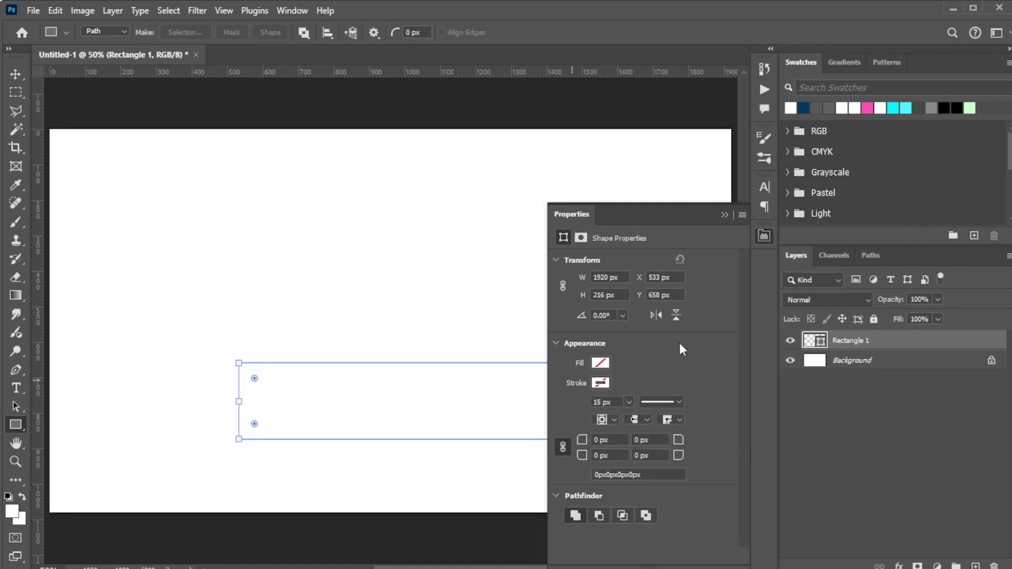
Step: Set Rectangle 1's fill to hex ff66b2 copied from the colour-code notes
left_click(600, 361)
left_click(742, 376)
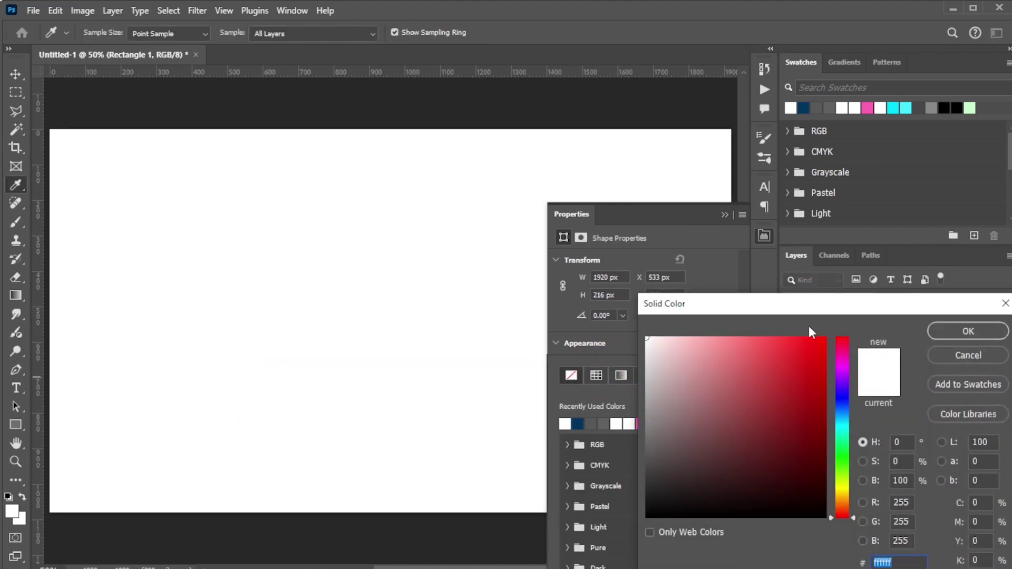
left_click_drag(815, 311, 725, 214)
key("alt+Tab")
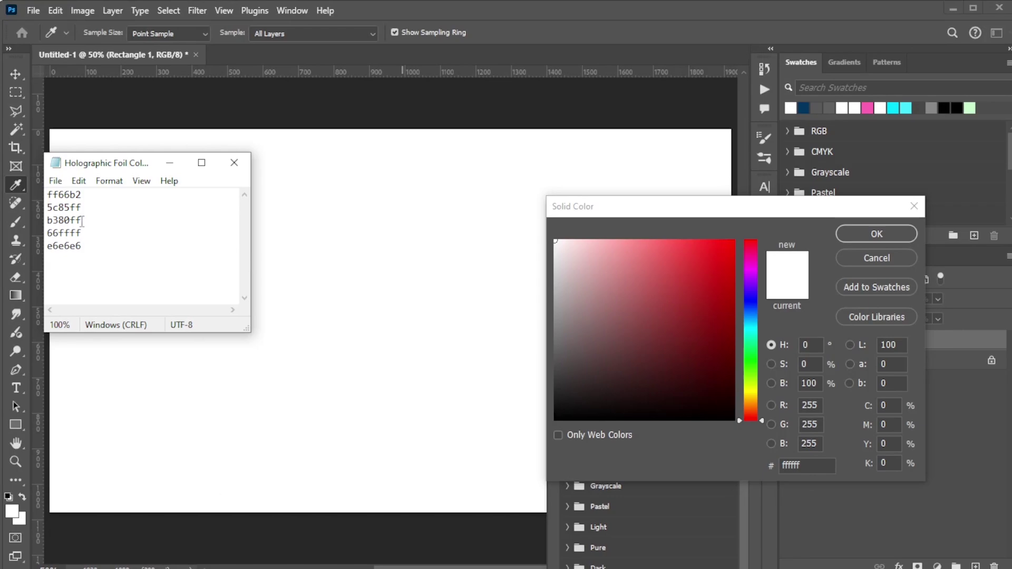
left_click_drag(84, 197, 47, 195)
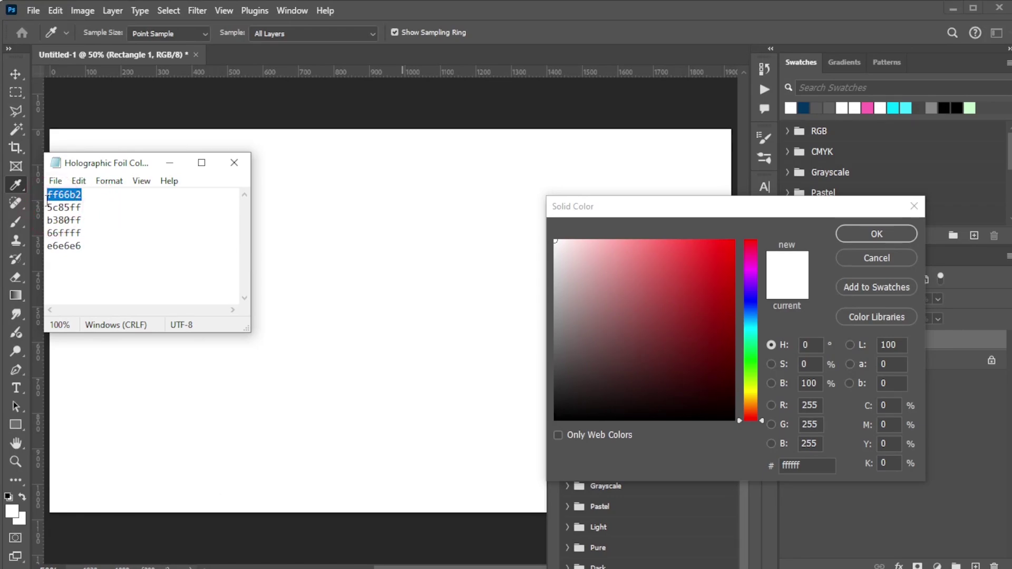
key("ctrl+c")
key("ctrl+c")
left_click(793, 465)
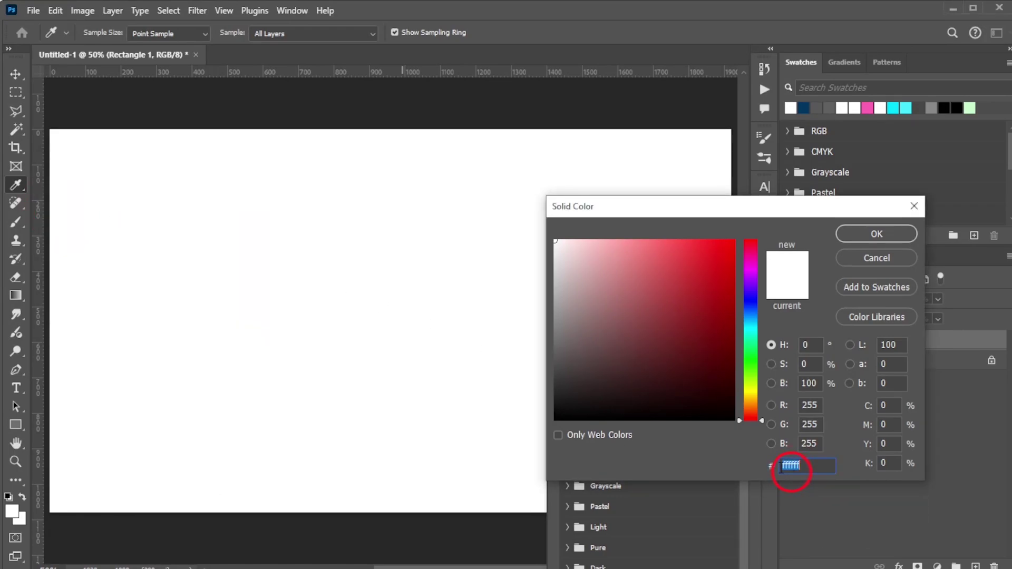
key("ctrl+v")
left_click(891, 232)
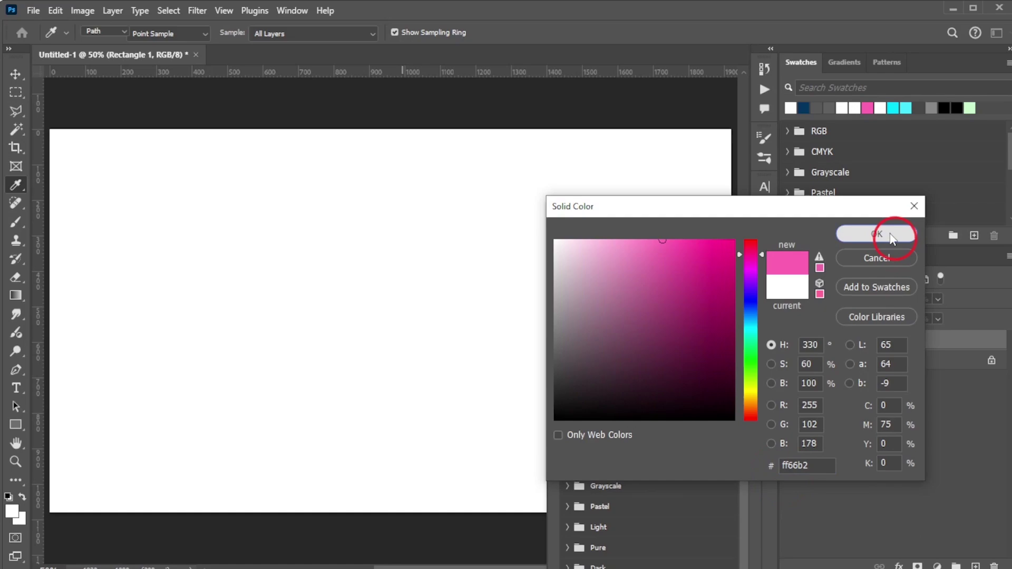
left_click(728, 215)
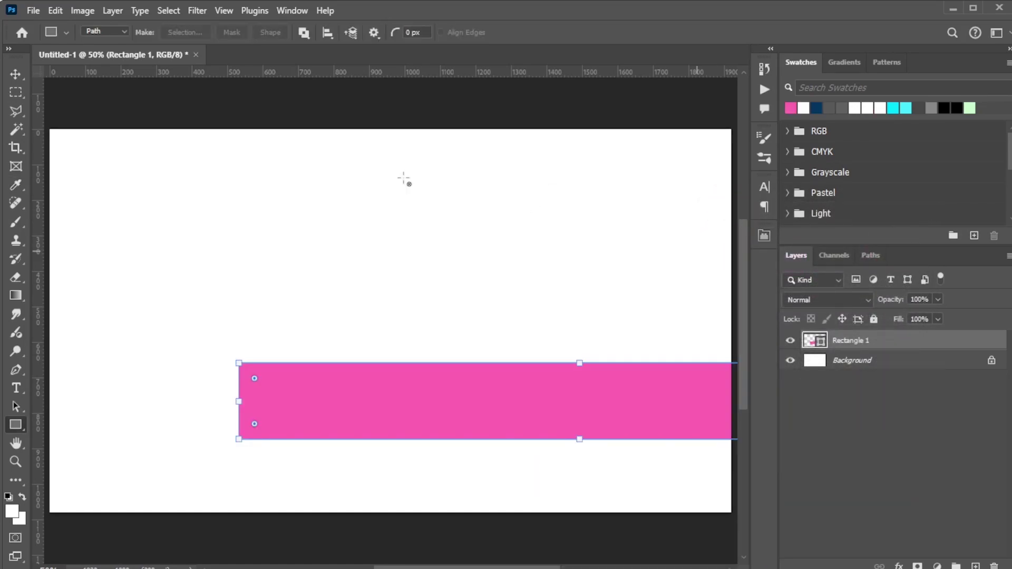
Step: Align the pink stripe to the canvas horizontal centre and bottom edge, then deselect
left_click(10, 73)
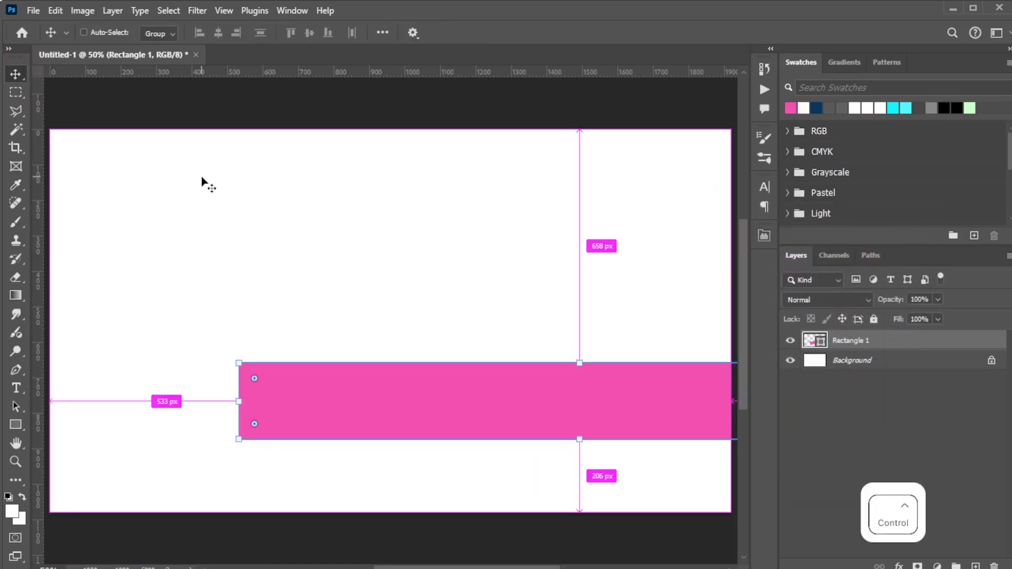
key("ctrl+a")
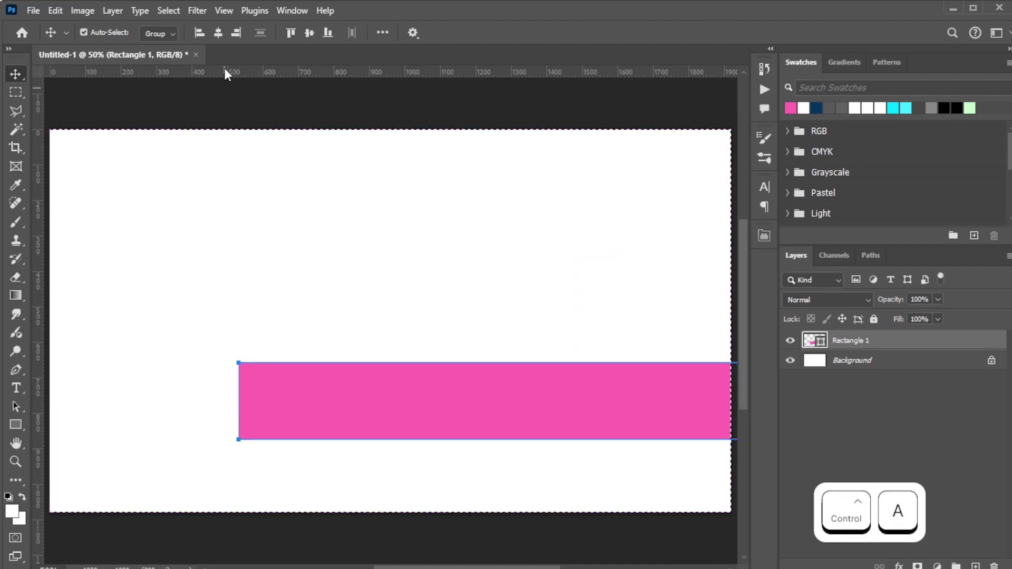
left_click(218, 33)
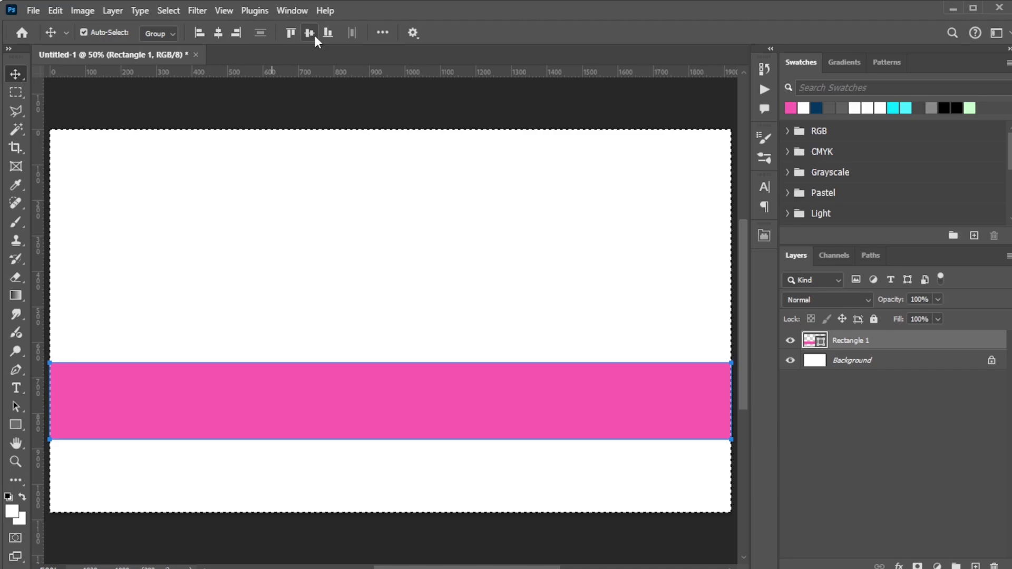
left_click(329, 34)
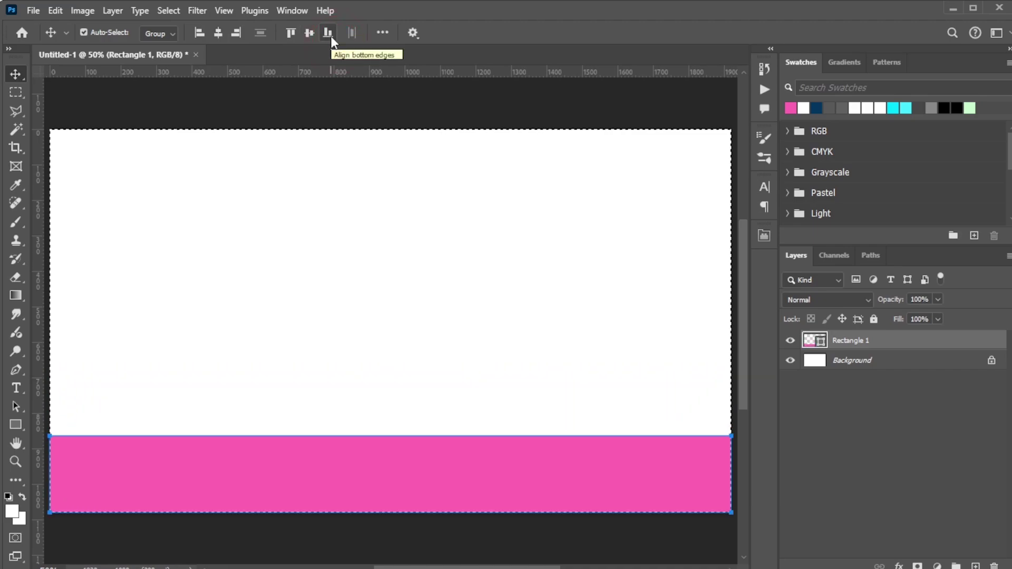
key("ctrl")
key("ctrl+d")
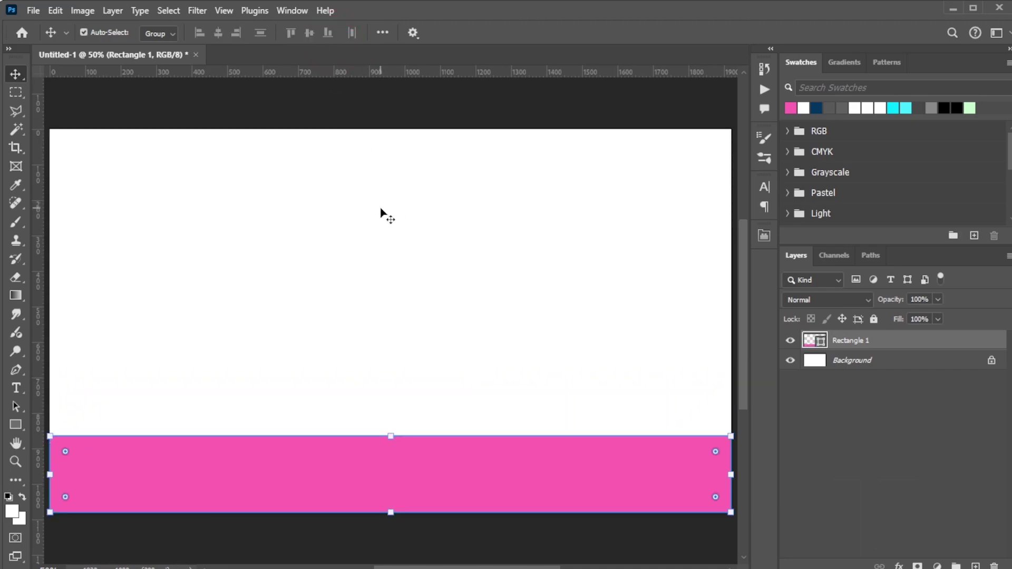
Step: Alt+Shift-drag a copy of the pink stripe straight up, creating Rectangle 1 copy
left_click_drag(362, 465, 369, 388)
key("shift")
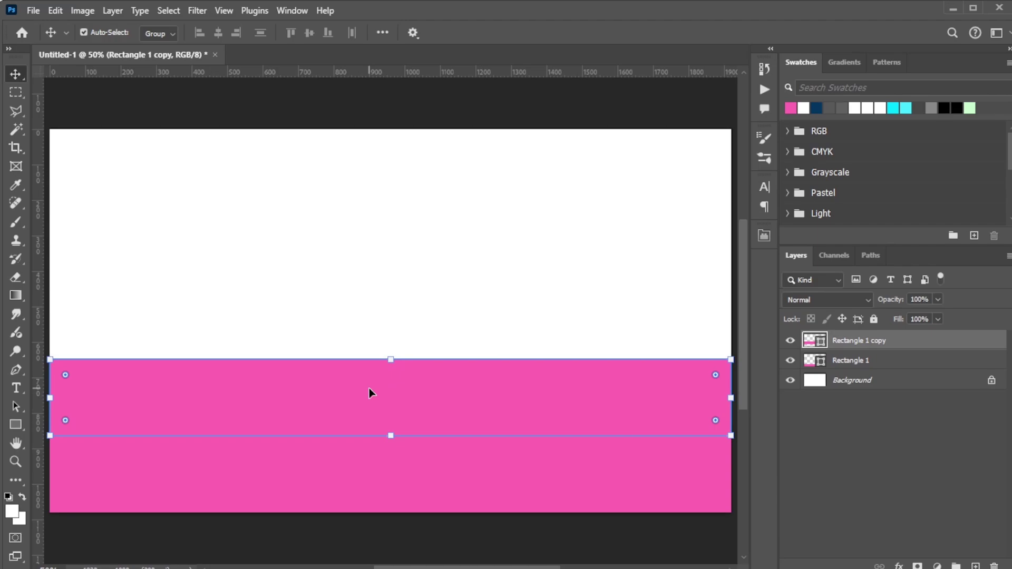
Step: Recolour the copied stripe blue 5c85ff using the hex code from the notes
double_click(814, 340)
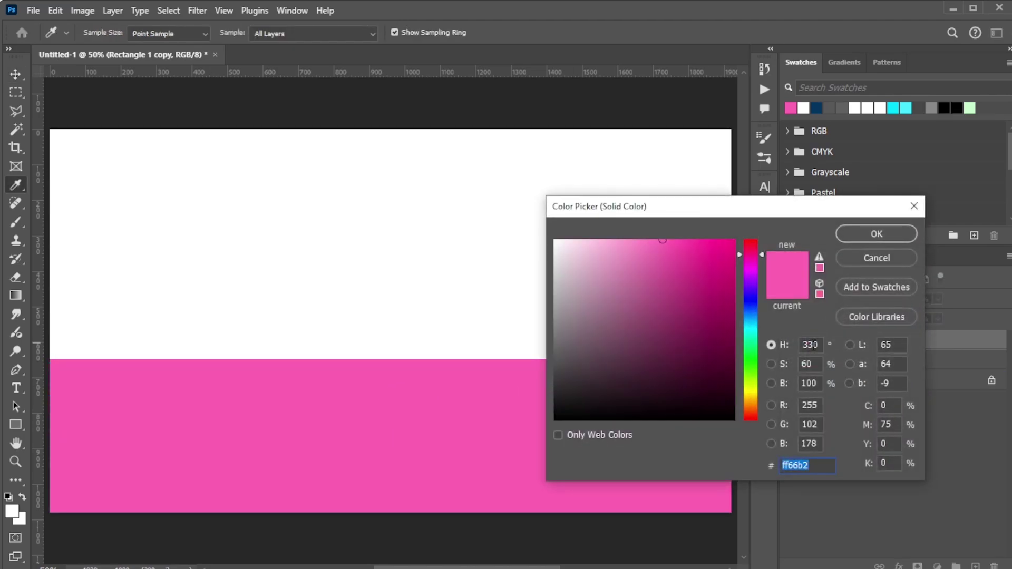
key("alt+Tab")
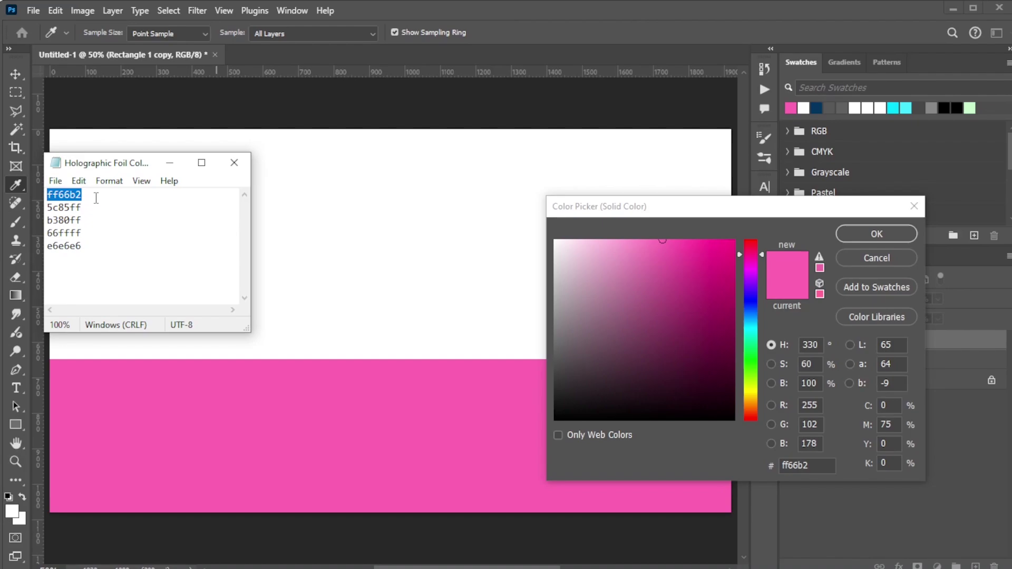
left_click(88, 206)
double_click(88, 206)
key("ctrl+c")
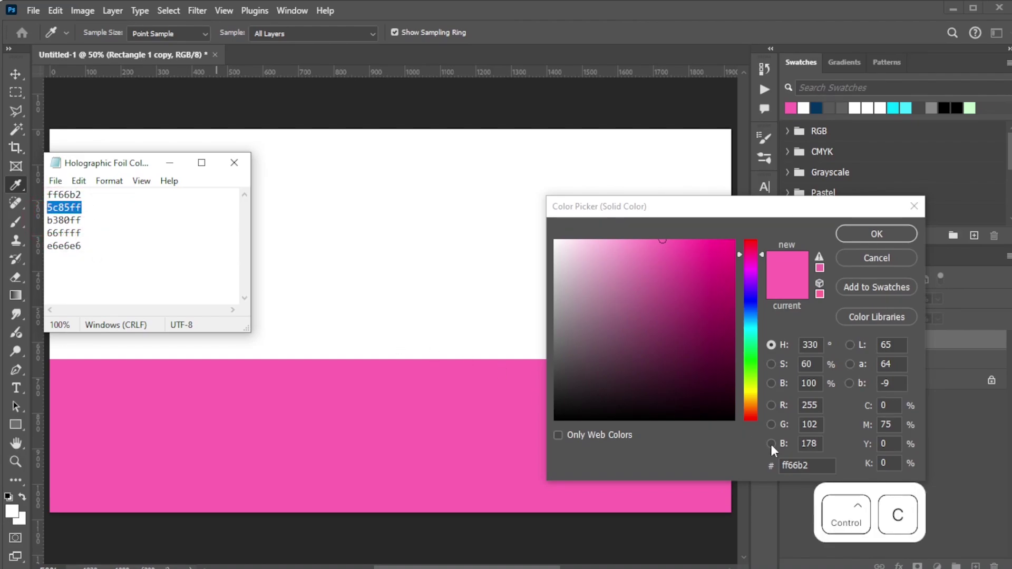
left_click(814, 468)
double_click(814, 468)
key("ctrl+v")
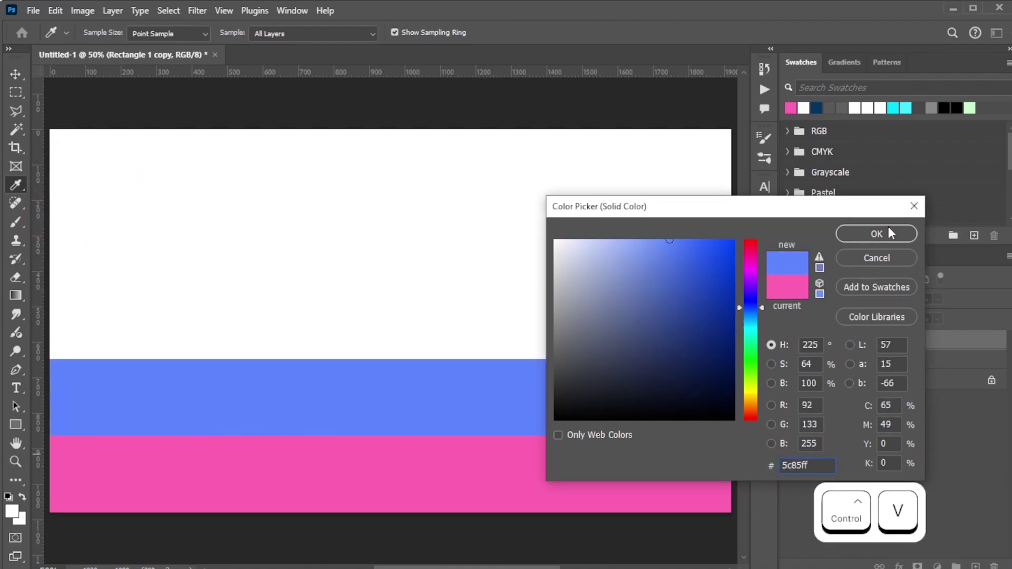
left_click(886, 230)
Step: Duplicate the blue stripe one band higher and recolour the copy purple b380ff
left_click_drag(445, 389, 446, 318)
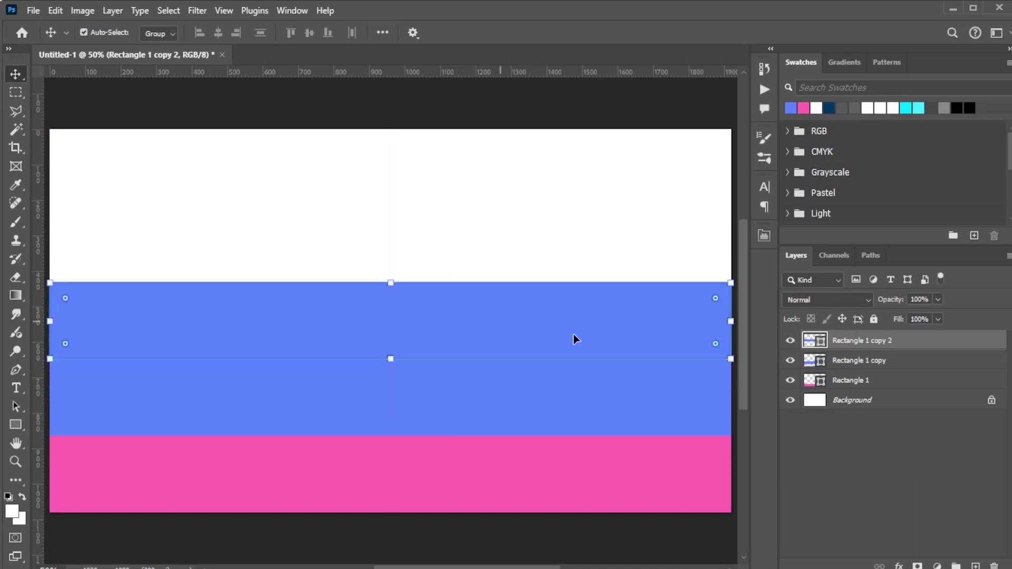
double_click(815, 340)
key("alt+Tab")
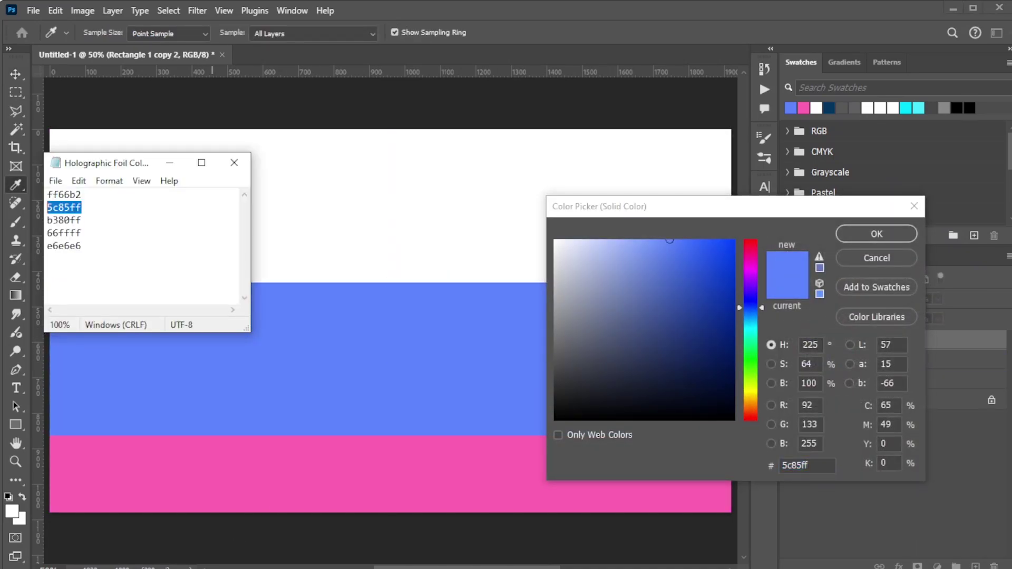
double_click(64, 220)
key("ctrl+c")
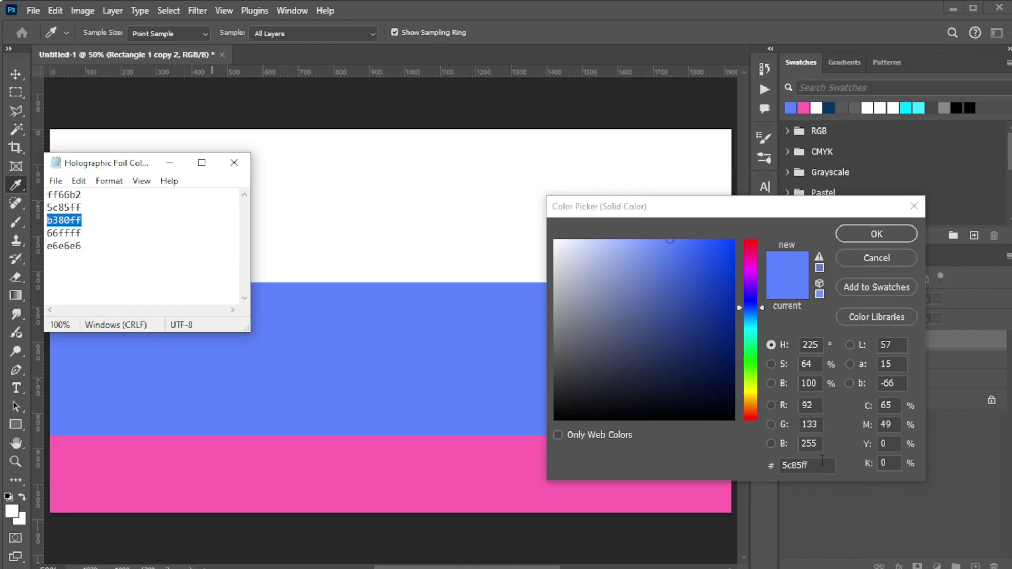
left_click(782, 466)
key("ctrl+v")
left_click(876, 234)
Step: Duplicate the purple stripe one band higher and recolour the copy cyan 66ffff
key("v")
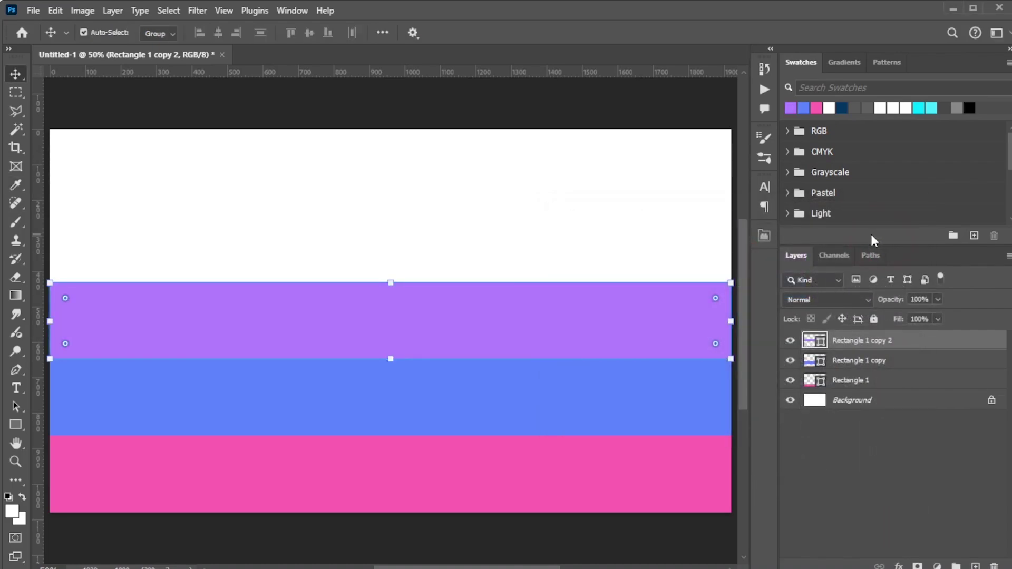
left_click_drag(467, 309, 464, 233)
double_click(815, 340)
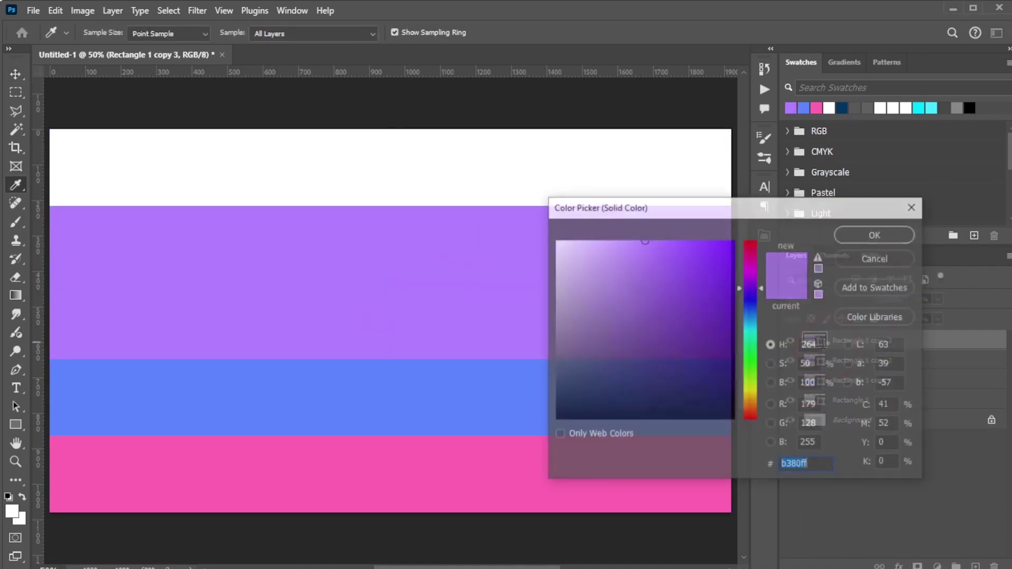
key("alt+Tab")
double_click(102, 230)
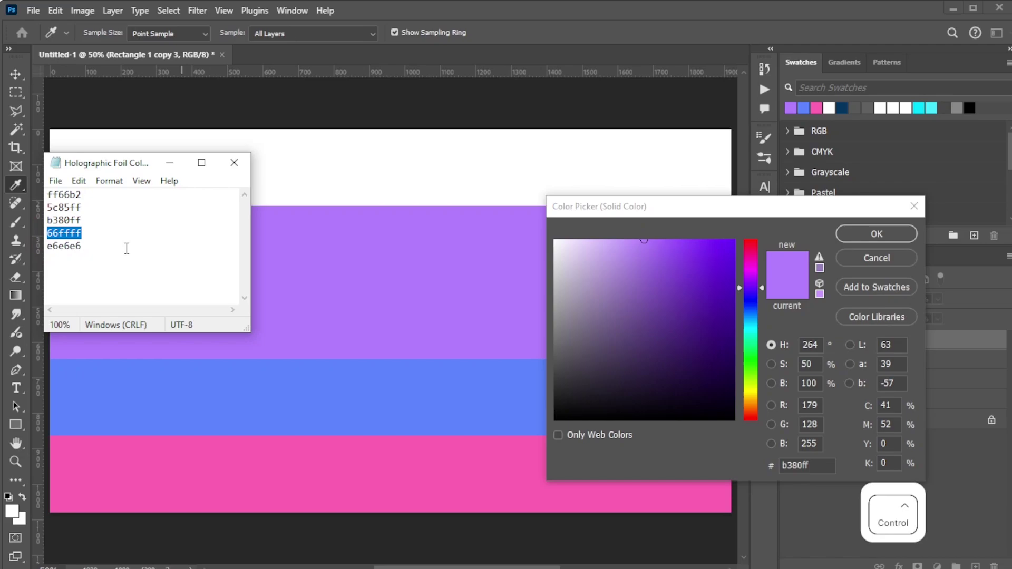
key("ctrl+c")
left_click(776, 467)
key("ctrl+v")
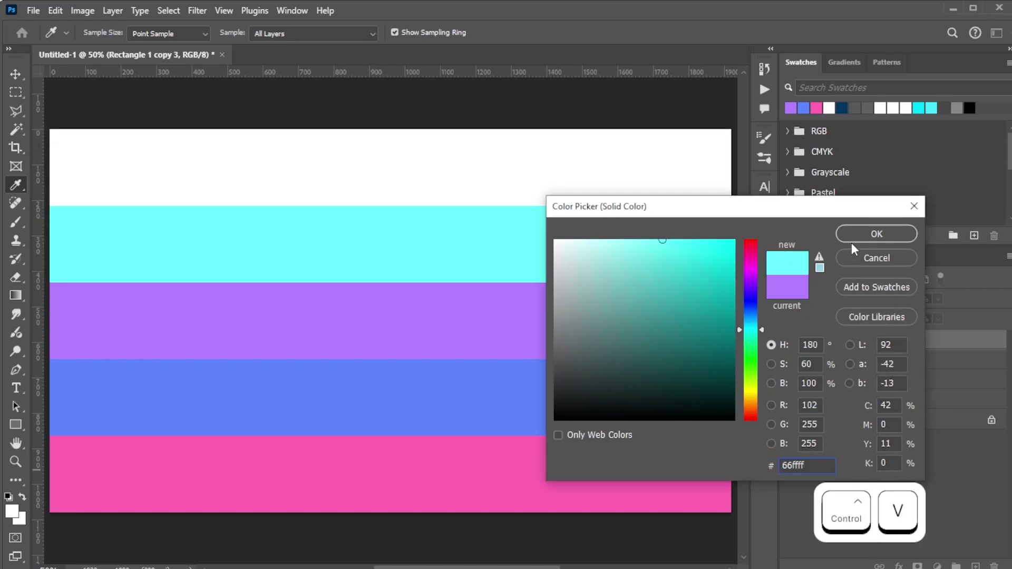
left_click(861, 232)
Step: Duplicate the cyan stripe onto the top band and enter grey e6e6e6 as its fill
left_click_drag(505, 230, 511, 154)
double_click(815, 360)
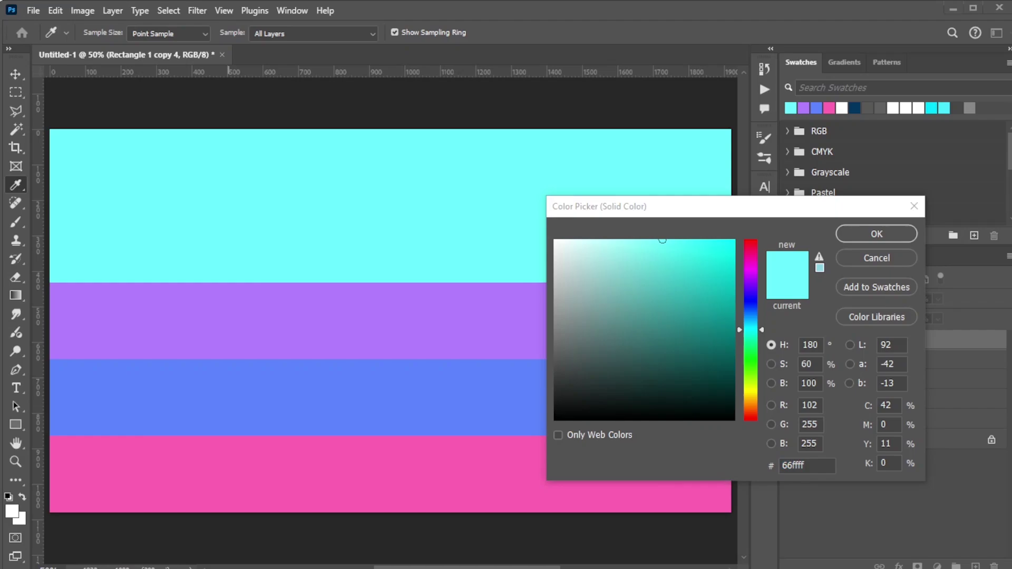
key("alt+Tab")
left_click_drag(97, 247, 37, 249)
key("ctrl+c")
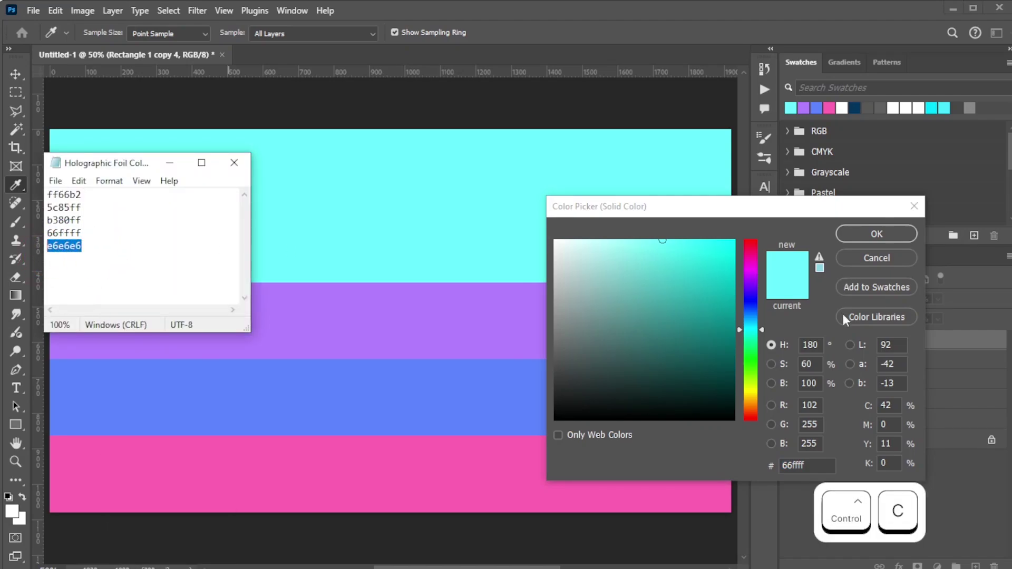
left_click(771, 470)
key("ctrl+v")
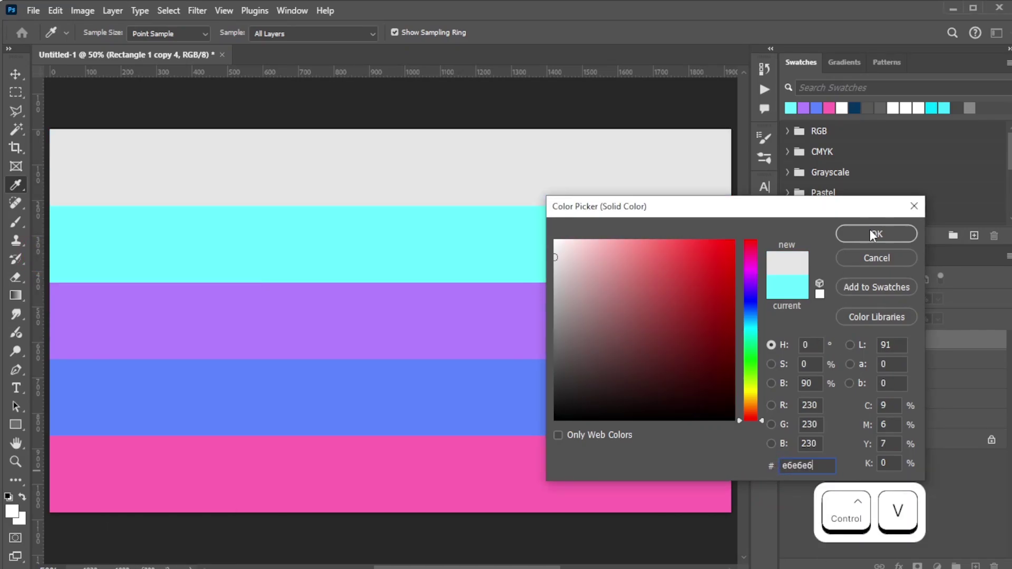
Step: Confirm the grey stripe, group all five stripes as 'Colors', and convert it to a smart object
left_click(875, 233)
left_click(857, 420, "shift")
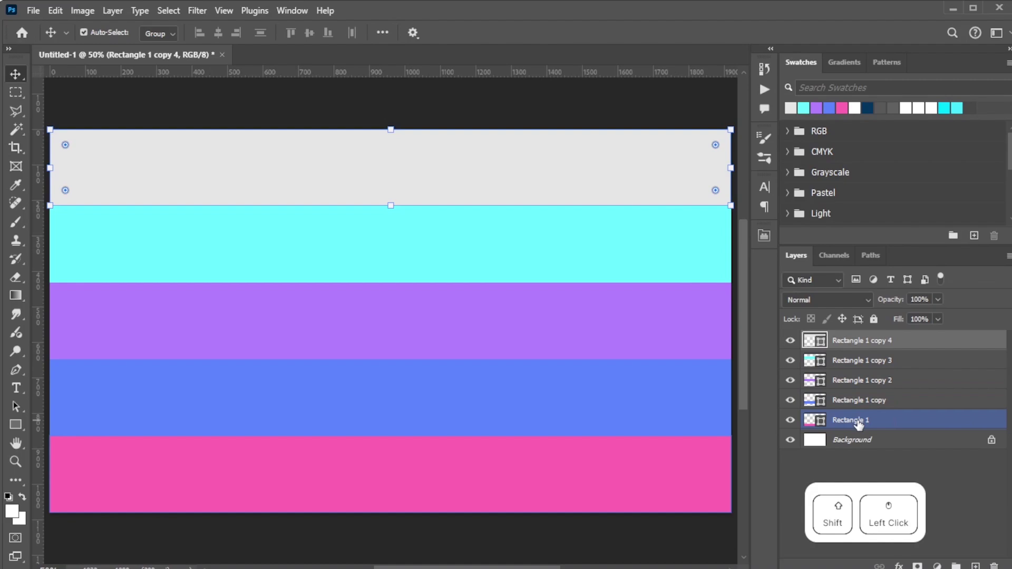
left_click(956, 566)
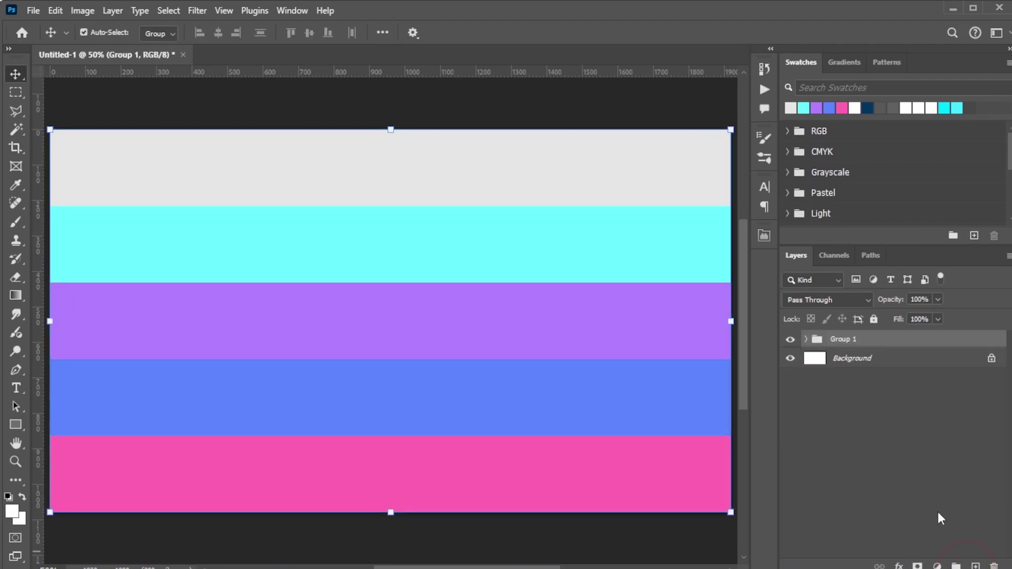
double_click(845, 339)
type("Colors")
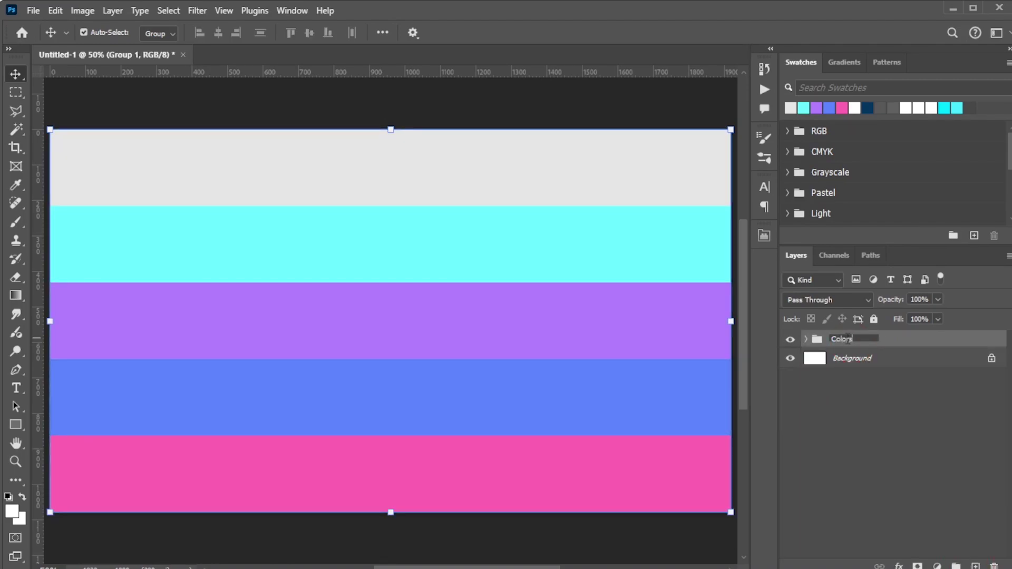
key("Return")
right_click(861, 341)
left_click(921, 279)
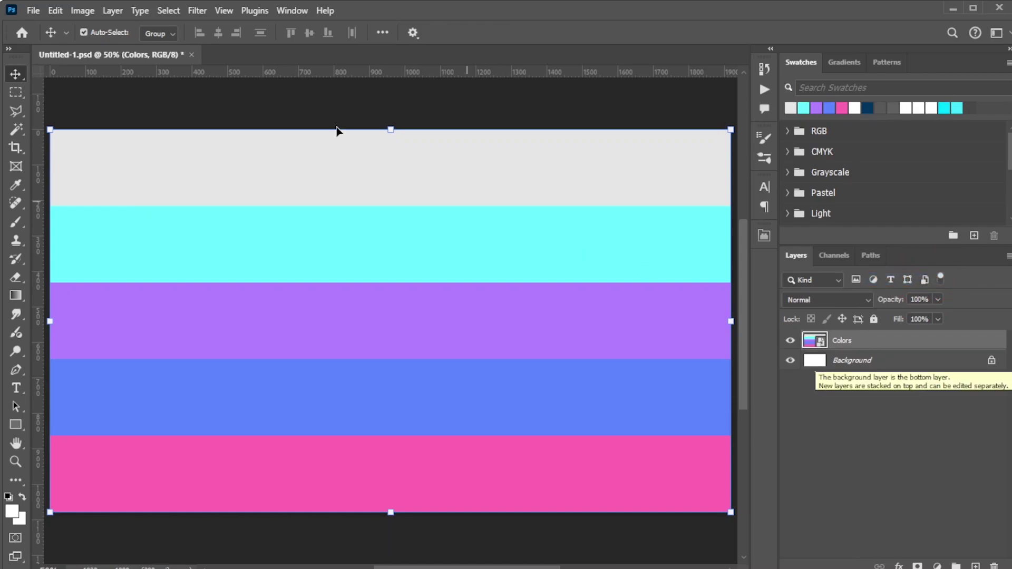
Step: Open Liquify on Colors, checking density and pressure at 50 with Pin Edges on
left_click(197, 11)
left_click(232, 150)
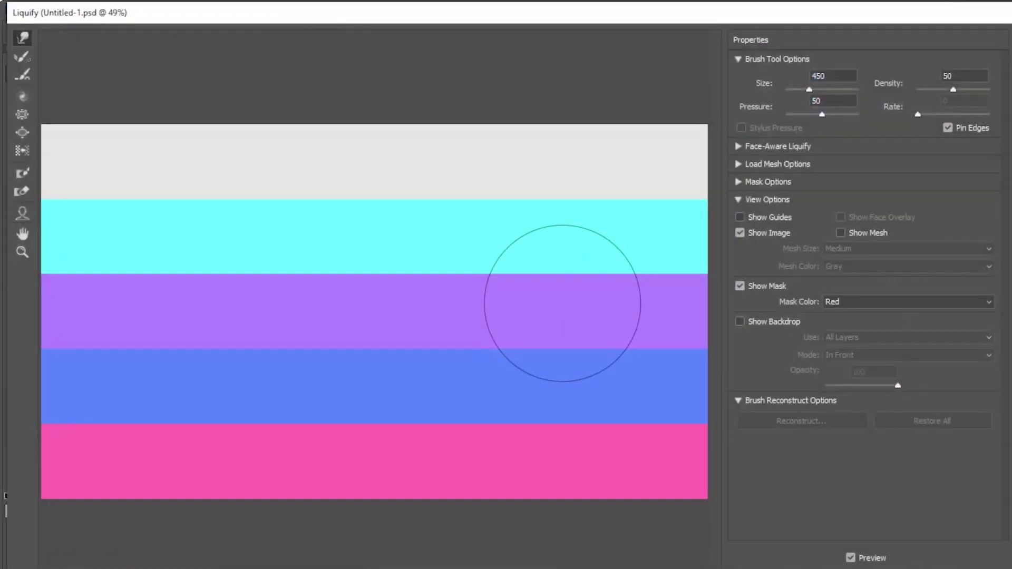
left_click(960, 75)
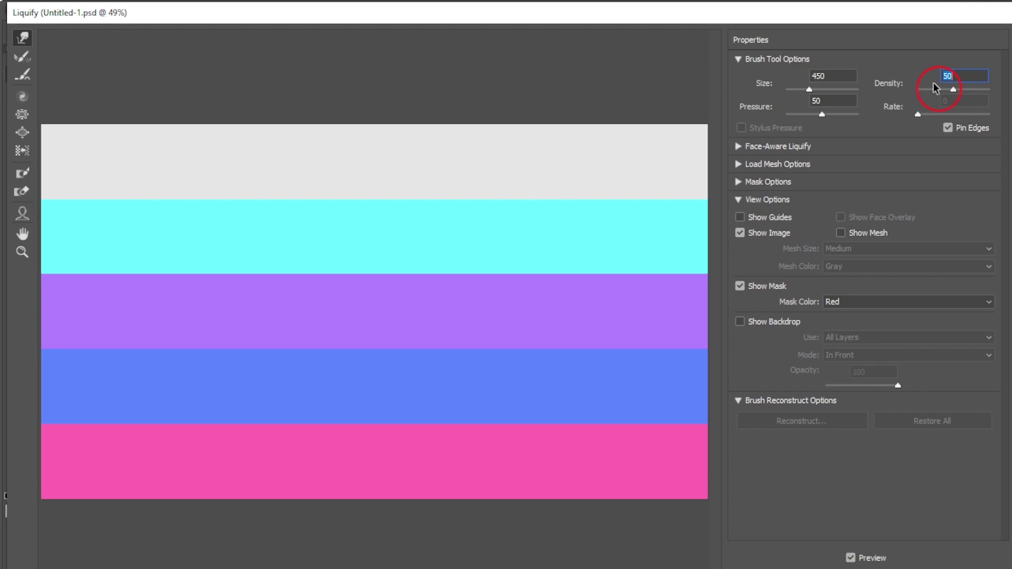
left_click(829, 100)
left_click(948, 128)
left_click(948, 127)
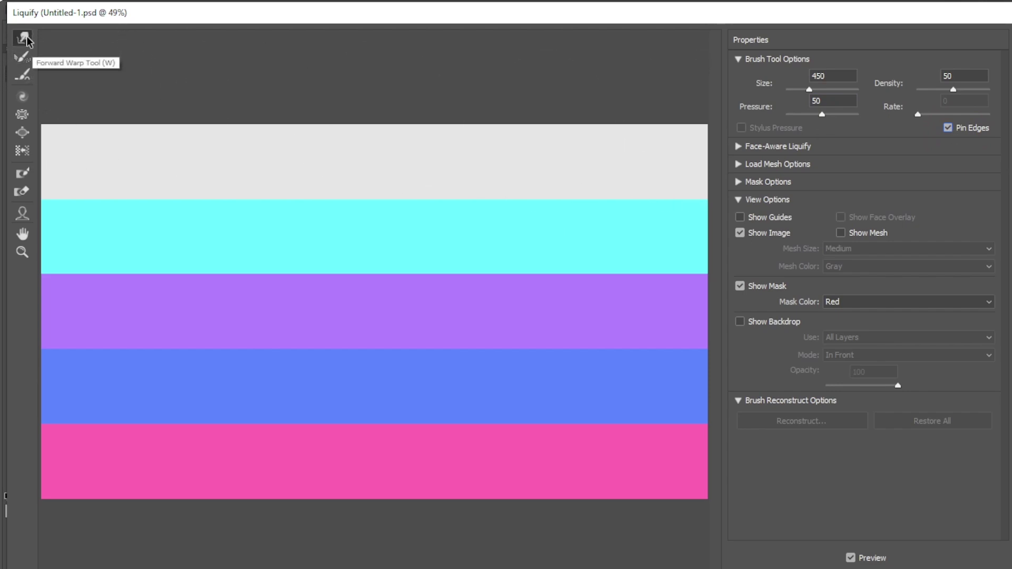
Step: Swirl the stripes with Forward Warp strokes, setting the brush size to 900
key("bracketright")
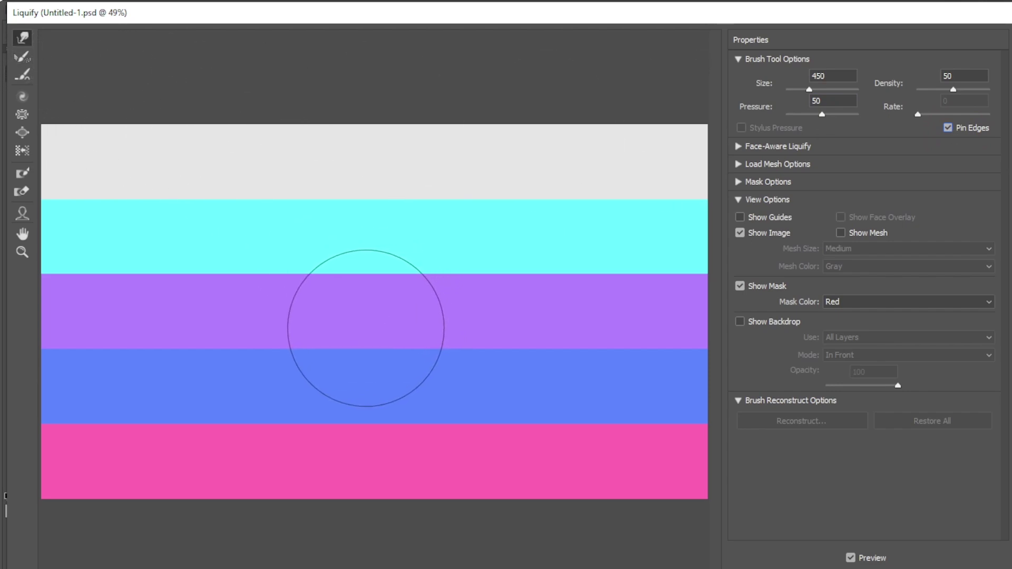
key("bracketright")
key("bracketright")
key("bracketright")
key("bracketright")
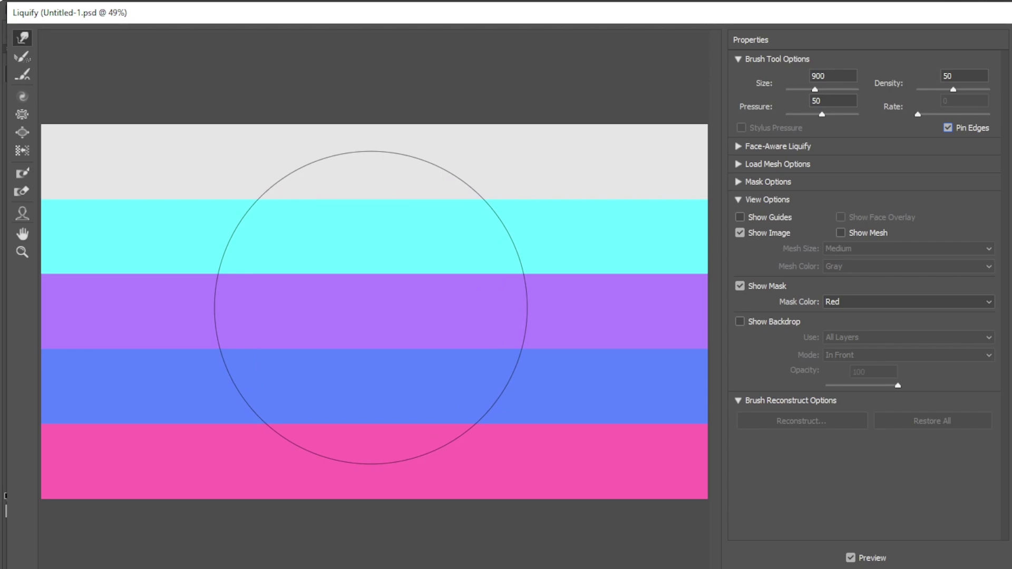
key("bracketleft")
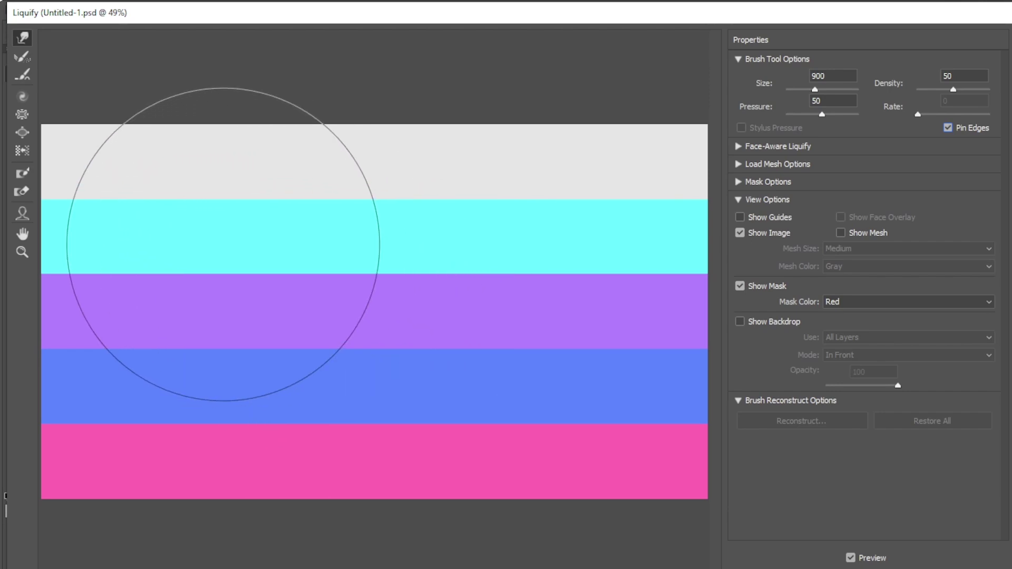
key("bracketright")
mouse_move(222, 233)
left_mouse_down()
mouse_move(566, 394)
mouse_move(502, 299)
mouse_move(159, 328)
mouse_move(418, 384)
mouse_move(685, 158)
mouse_move(101, 237)
mouse_move(592, 441)
mouse_move(563, 334)
mouse_move(661, 170)
mouse_move(325, 308)
mouse_move(230, 373)
mouse_move(235, 389)
mouse_move(311, 228)
mouse_move(678, 181)
mouse_move(468, 321)
mouse_move(587, 396)
mouse_move(668, 395)
mouse_move(176, 176)
mouse_move(362, 400)
mouse_move(463, 290)
mouse_move(567, 206)
left_mouse_up()
key("bracketleft")
key("bracketleft")
key("bracketleft")
key("bracketleft")
key("bracketleft")
double_click(822, 76)
type("900")
key("Return")
mouse_move(527, 174)
left_mouse_down()
mouse_move(463, 226)
mouse_move(441, 283)
mouse_move(179, 311)
mouse_move(482, 357)
mouse_move(437, 399)
left_mouse_up()
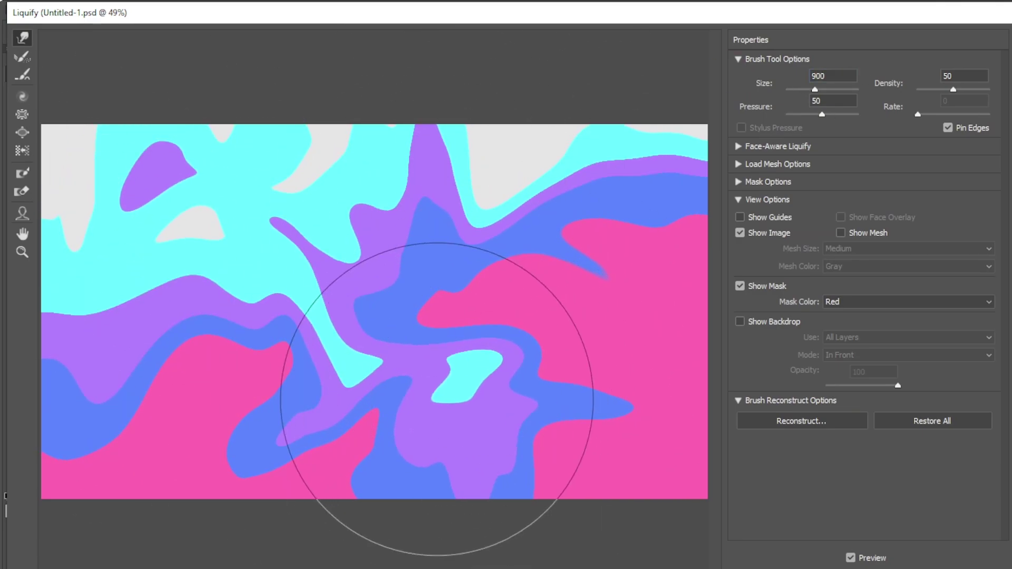
Step: Commit the Liquify warp, then blur the Colors layer with a 20-pixel Gaussian Blur
left_click(931, 568)
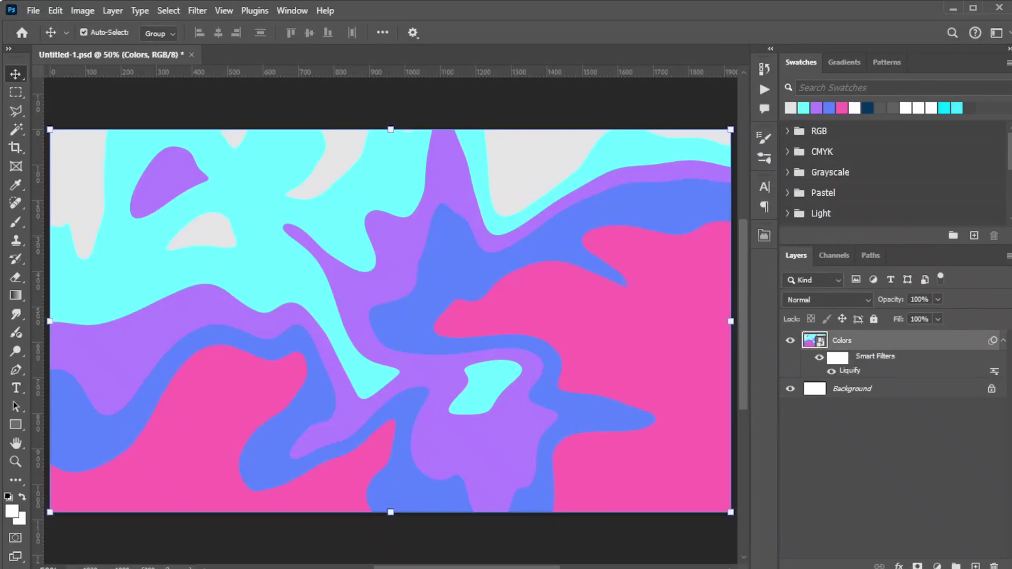
left_click(198, 10)
mouse_move(221, 179)
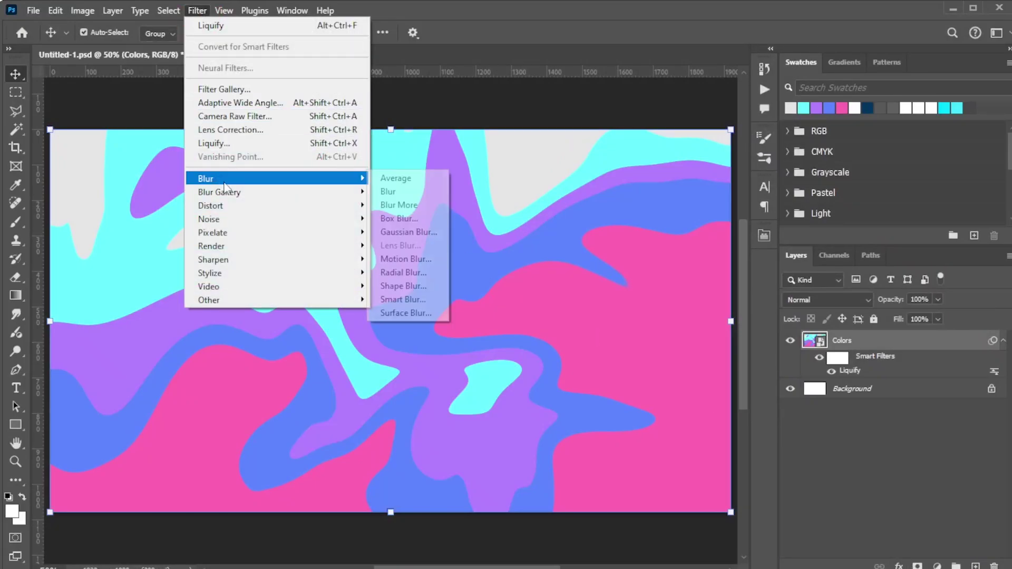
left_click(409, 232)
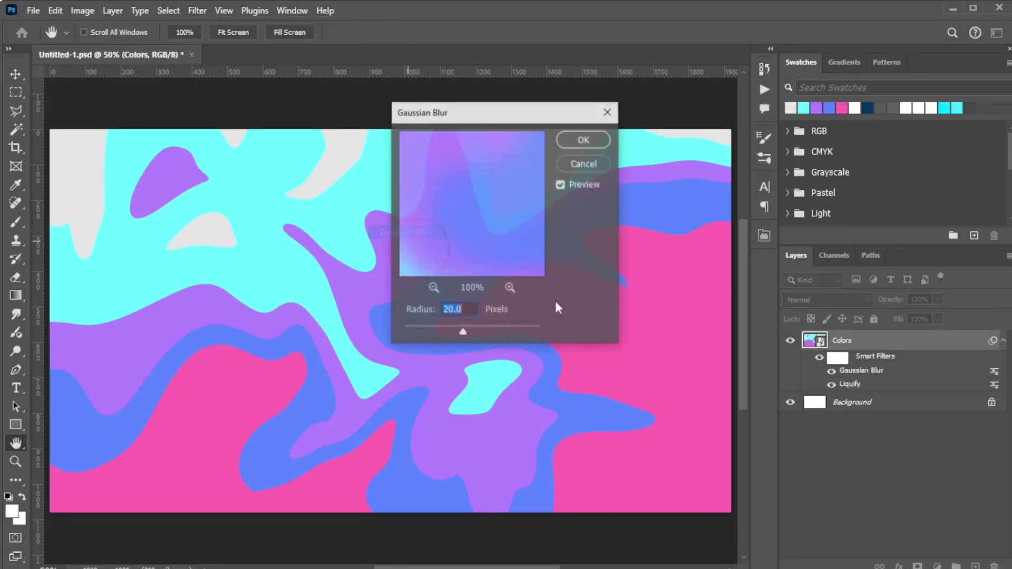
left_click(471, 312)
left_click(421, 316)
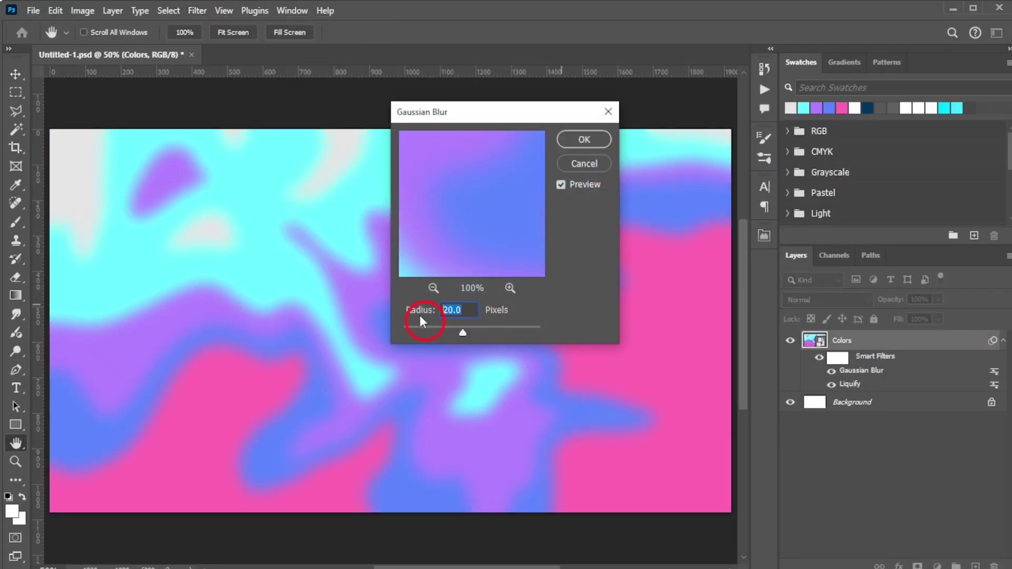
left_click(592, 142)
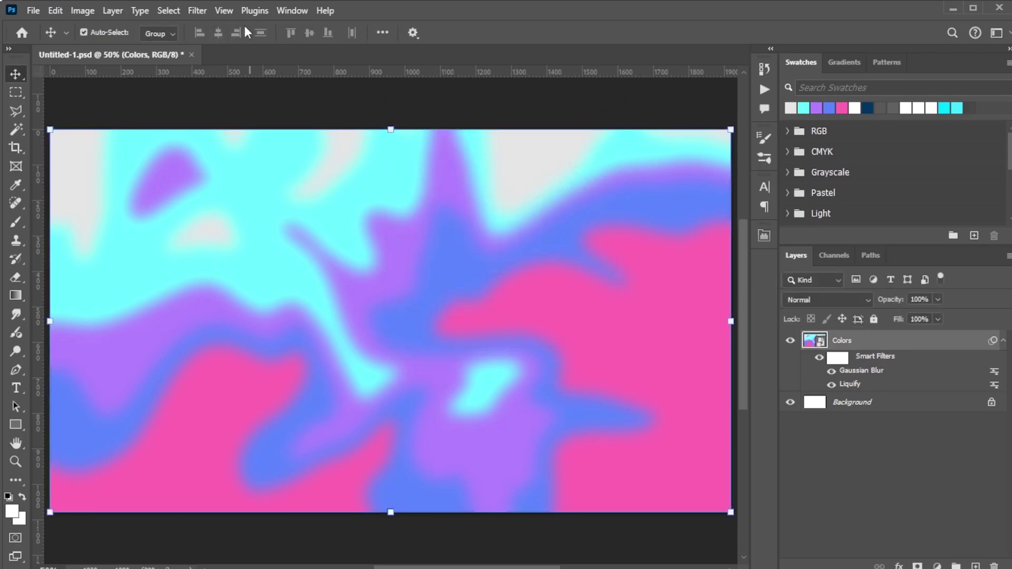
Step: Apply a Frosted Glass filter with distortion 10, smoothness 1 and 200% scaling
left_click(197, 11)
left_click(222, 102)
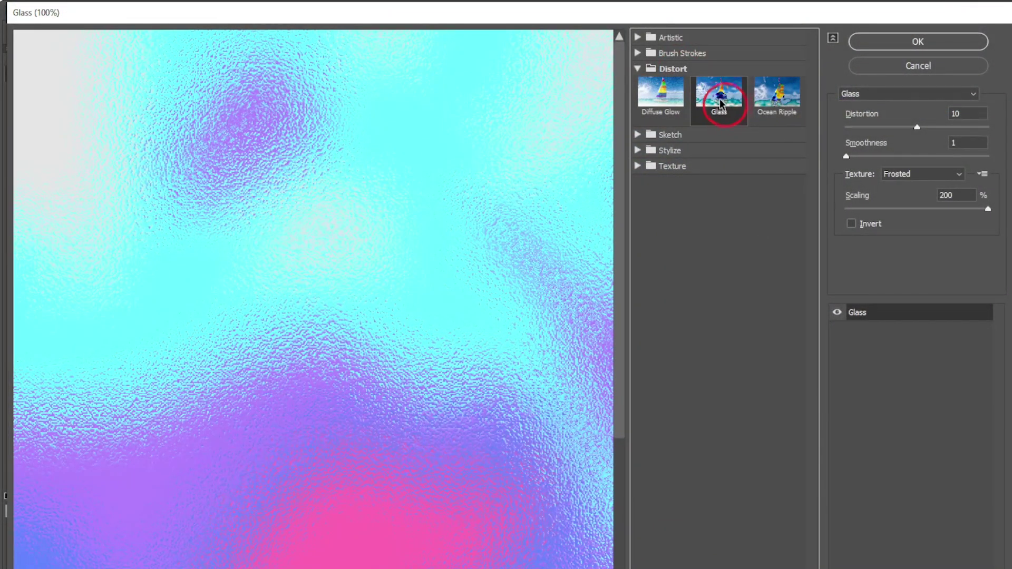
left_click(913, 180)
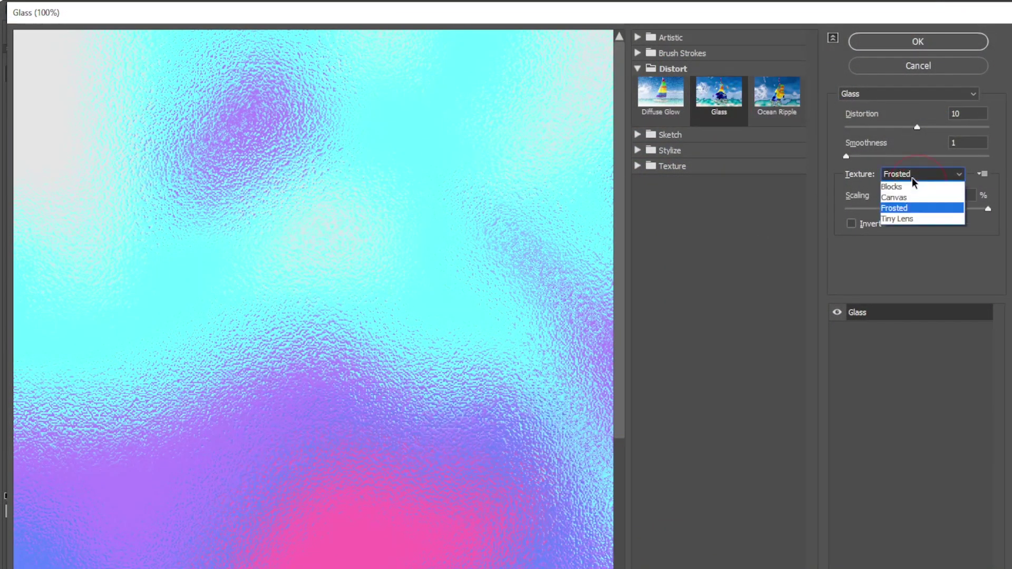
left_click(910, 209)
left_click(968, 113)
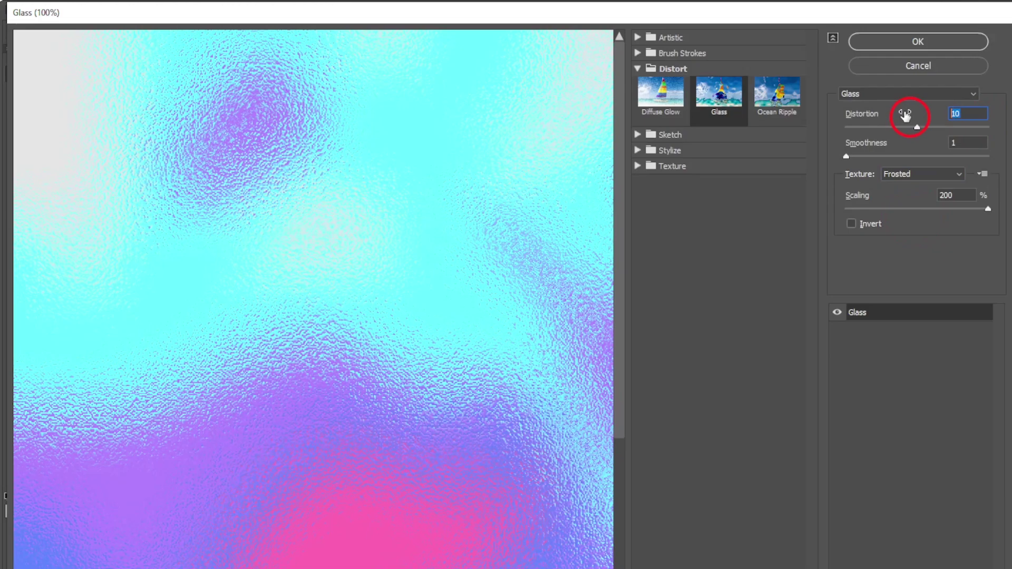
left_click(966, 143)
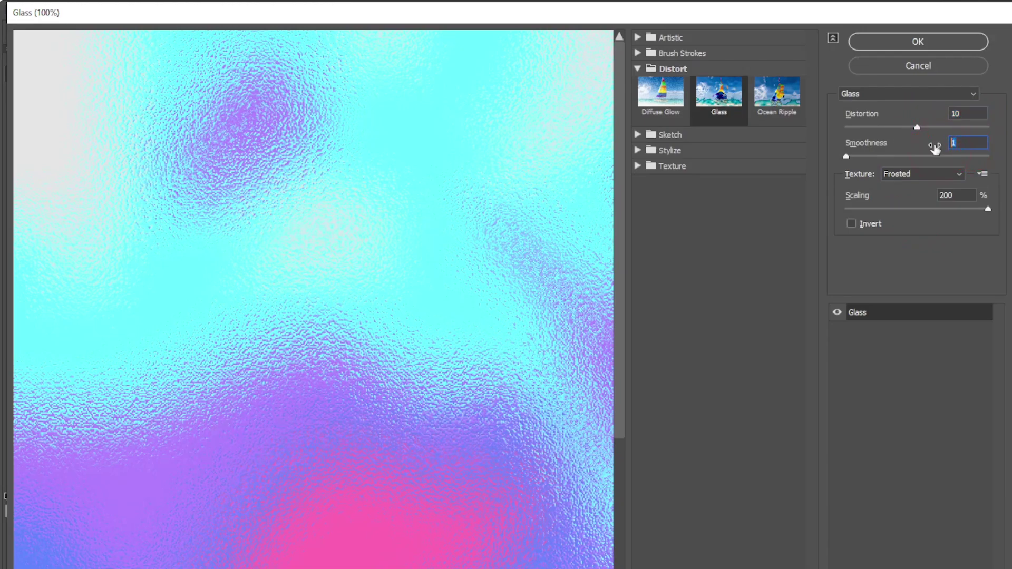
left_click(896, 203)
left_click(838, 315)
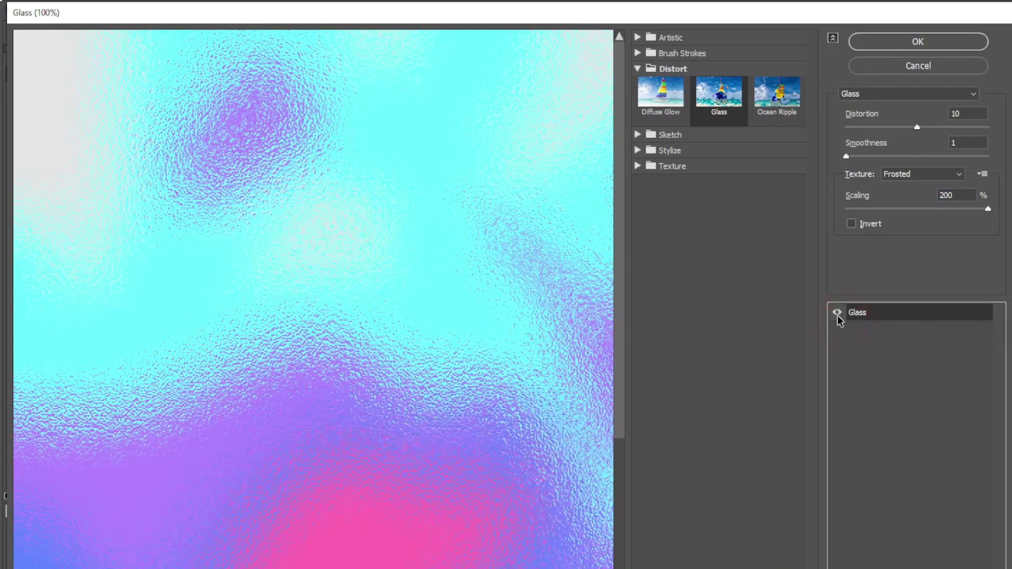
left_click(940, 43)
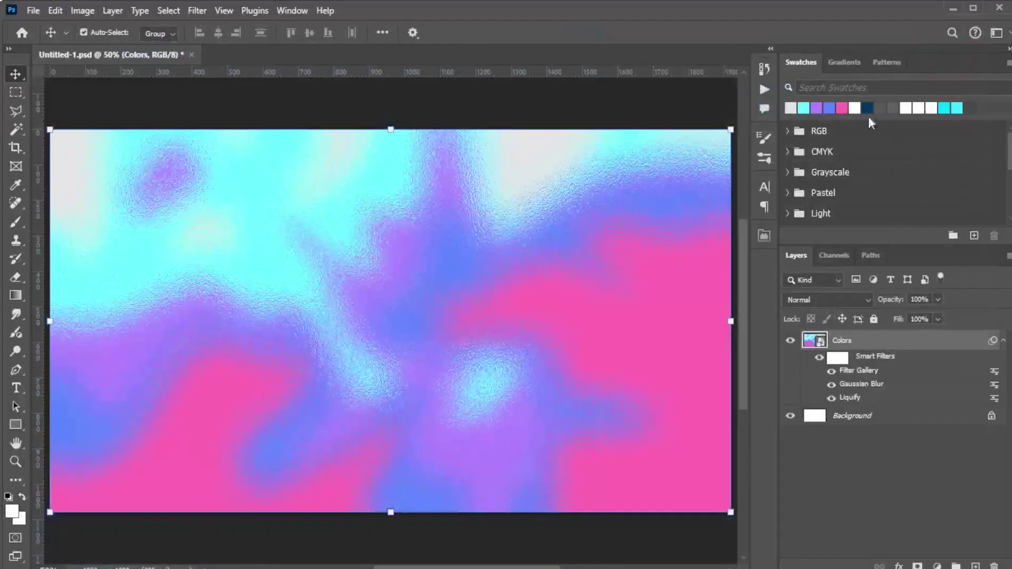